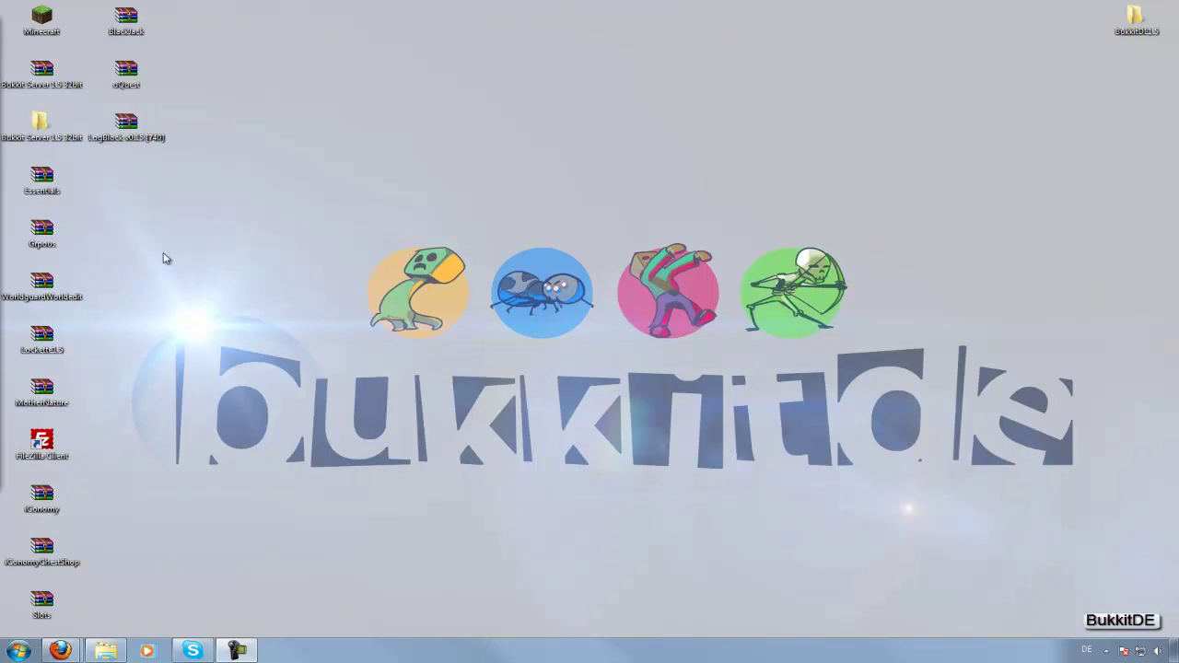
Open the LogBlock v0.15 archive in WinRAR beside the Bukkit Server folder.
left_click_drag(167, 175, 83, 105)
double_click(131, 138)
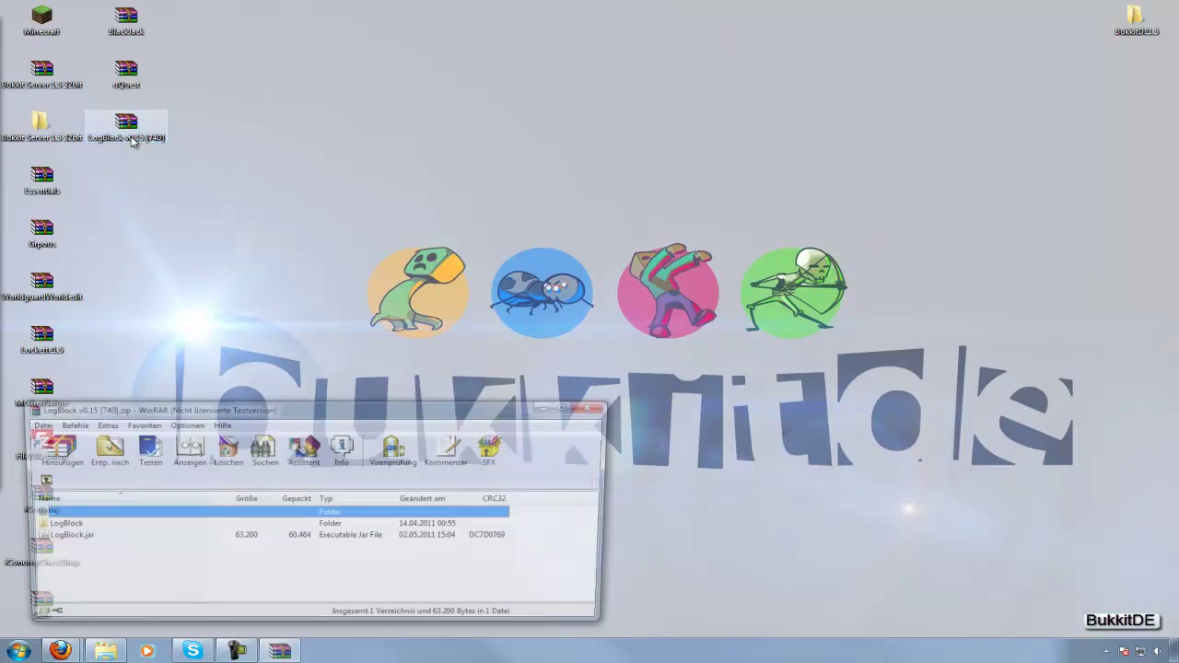
double_click(43, 124)
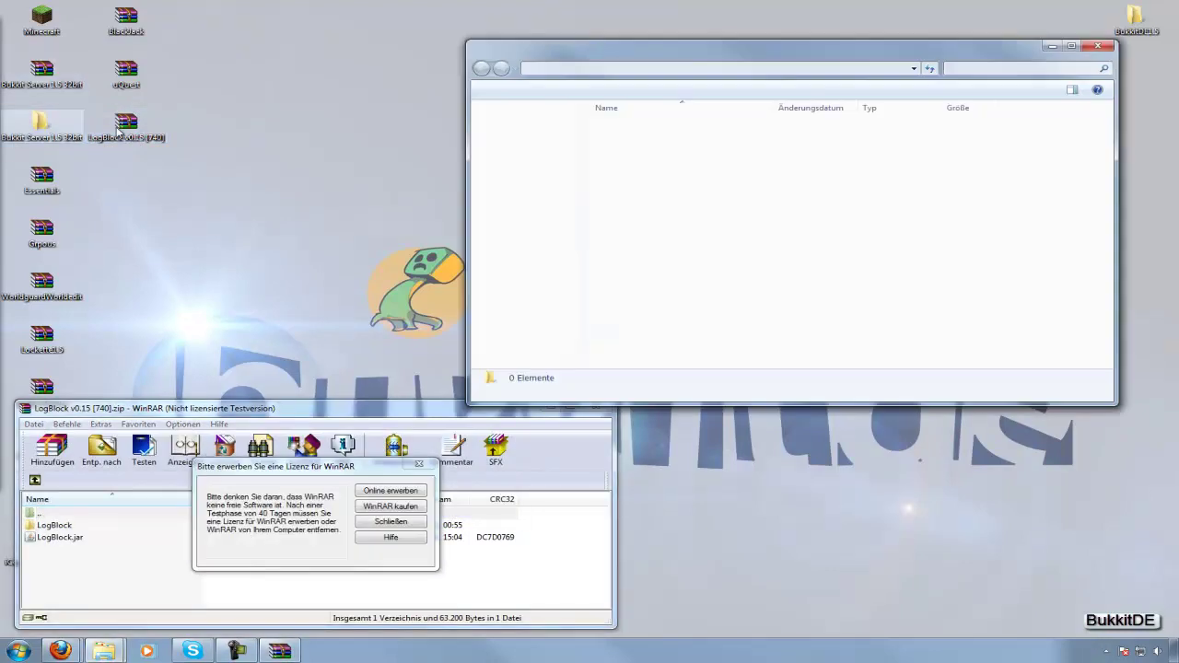
left_click(418, 466)
left_click_drag(15, 544, 623, 159)
Copy the LogBlock folder and LogBlock.jar into plugins, then close WinRAR and launch the server.
left_click(67, 542)
left_click(78, 527, "ctrl")
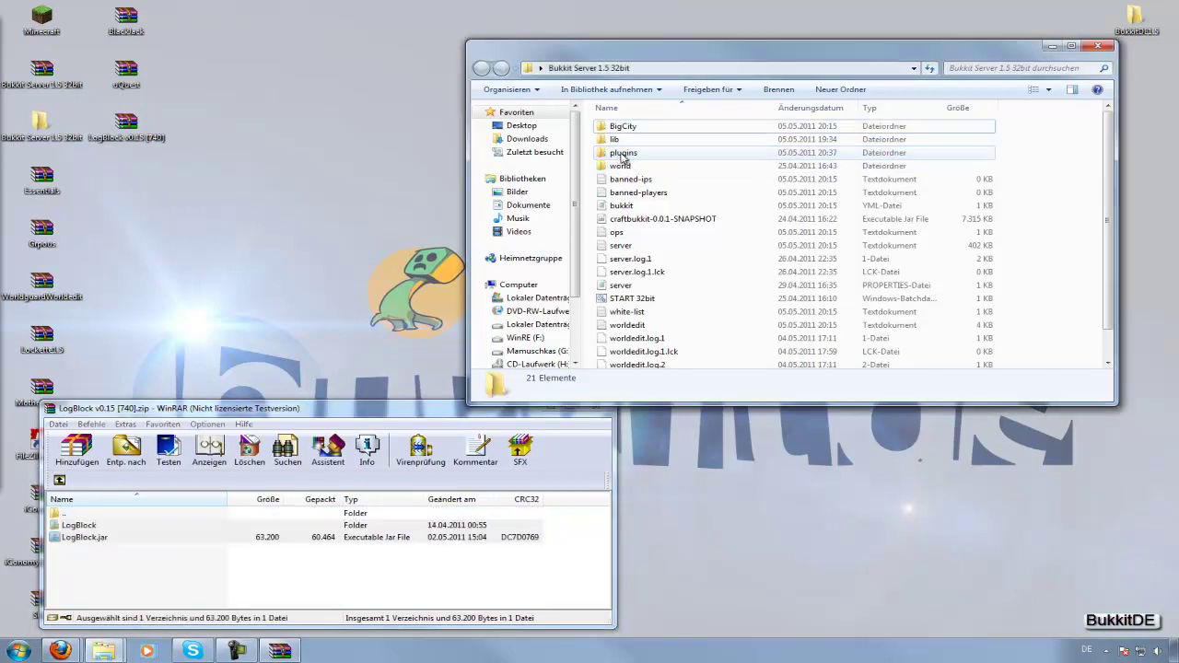
left_click(599, 409)
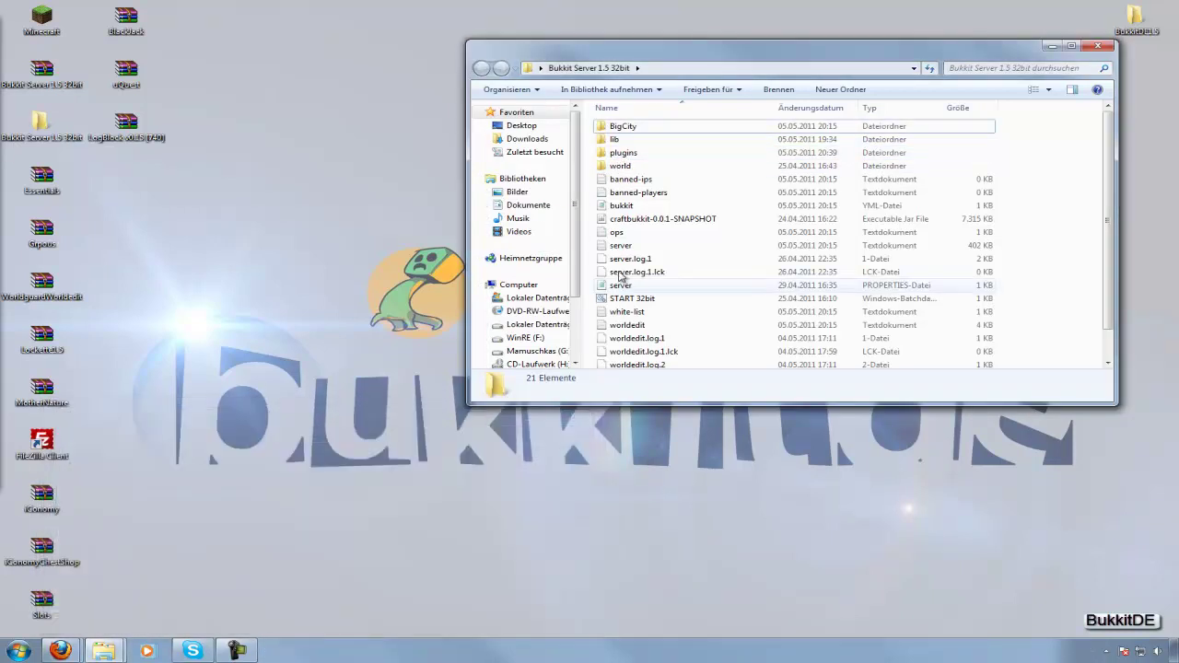
double_click(619, 297)
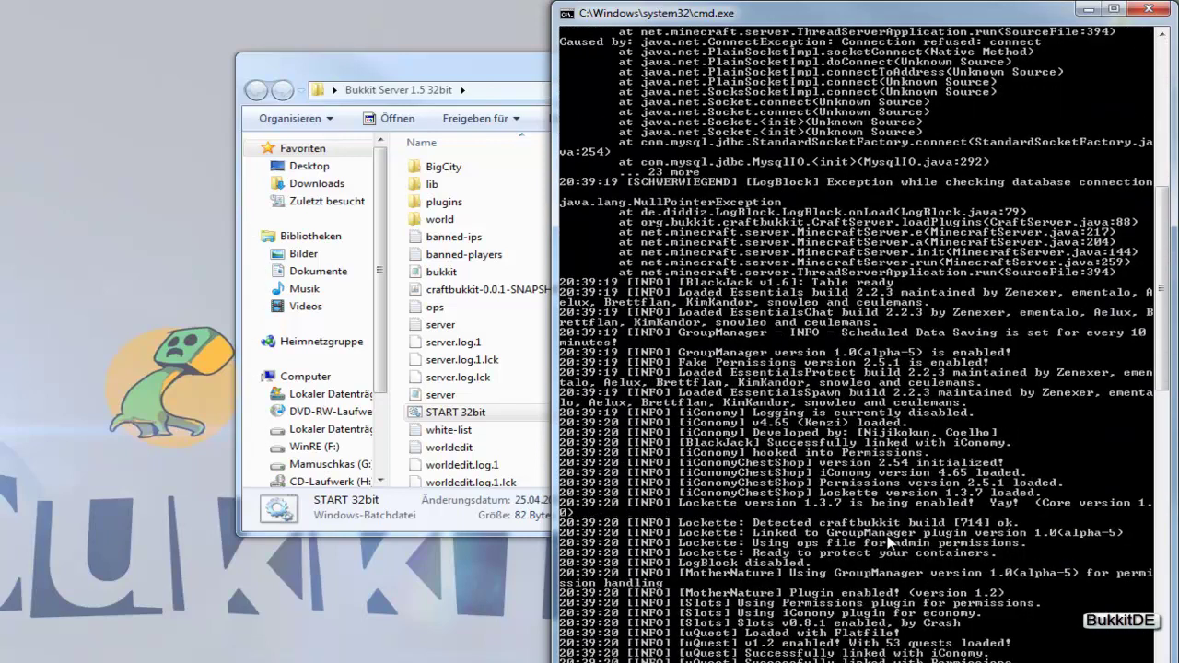
Review LogBlock's database errors in the console, then shut the server down with 'stop'.
scroll(889, 543, "up", 15)
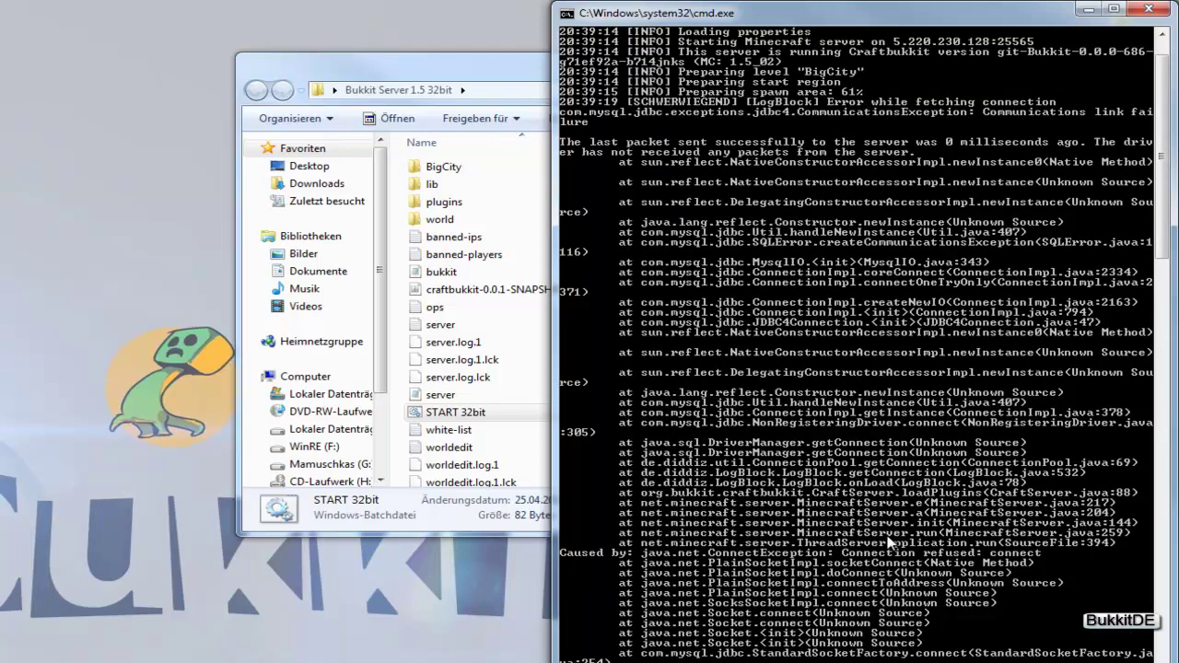
scroll(889, 543, "down", 15)
type("stop")
key("Return")
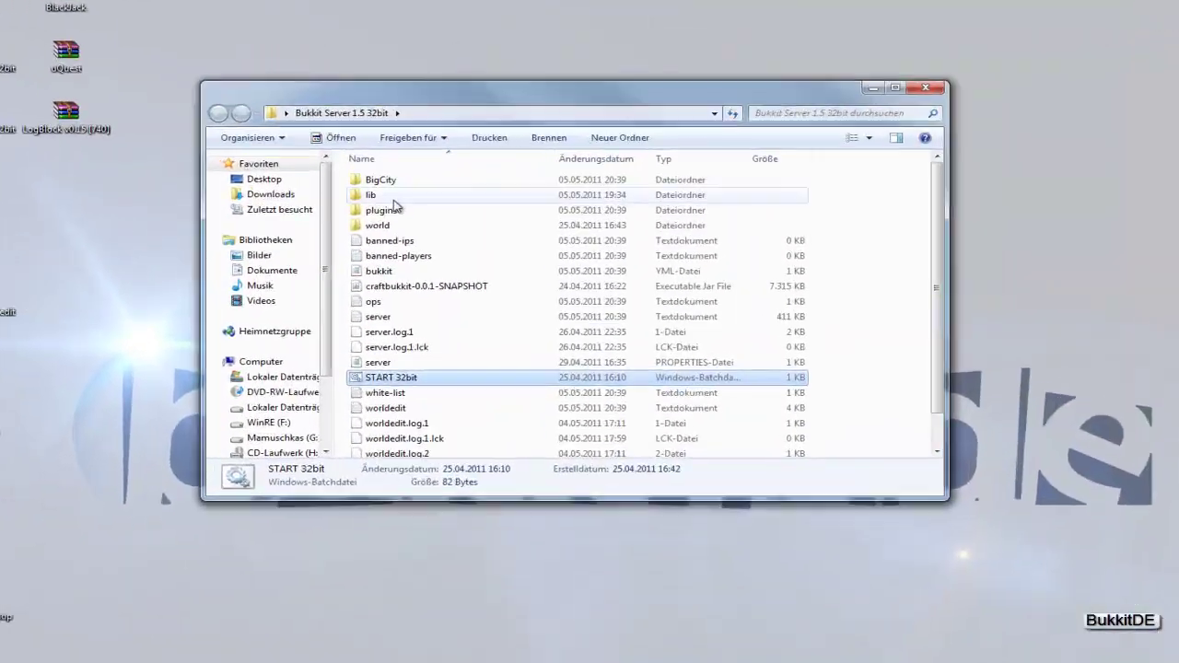
Open plugins\LogBlock and edit config.yml in Notepad++.
double_click(609, 161)
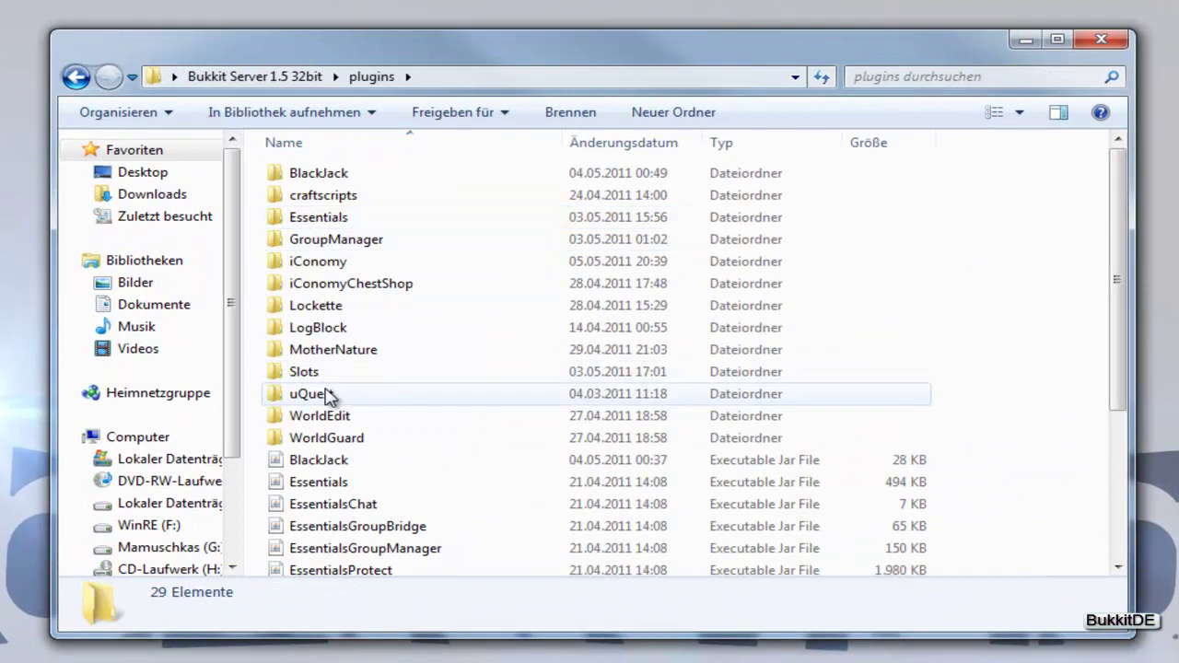
double_click(332, 328)
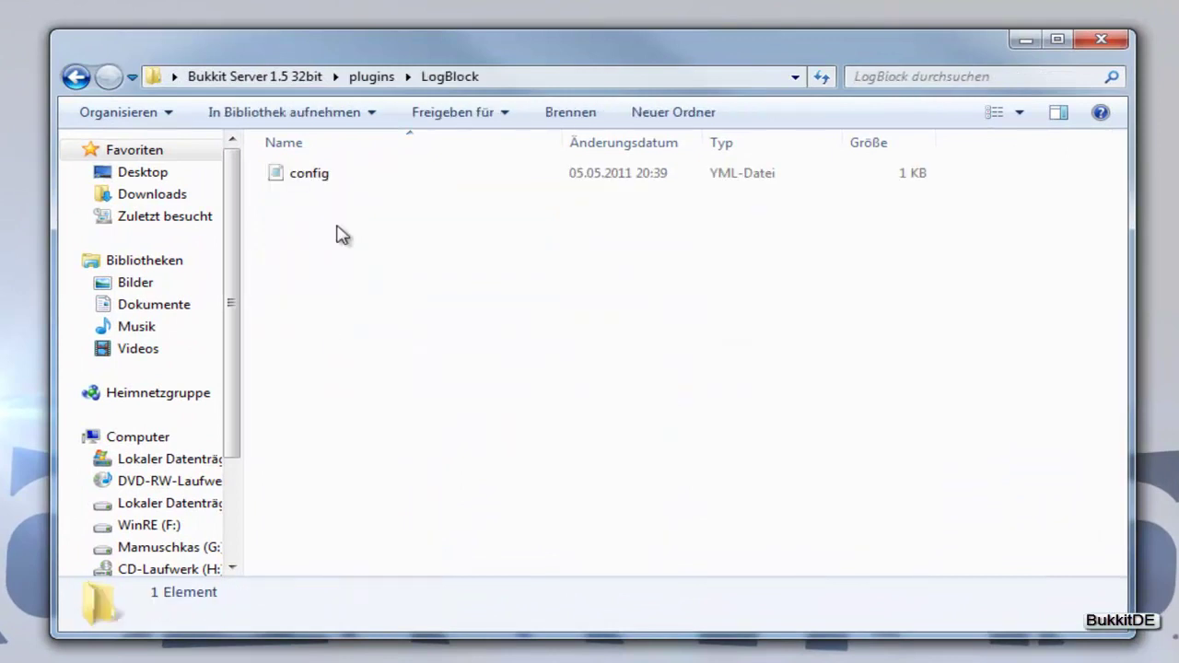
right_click(337, 174)
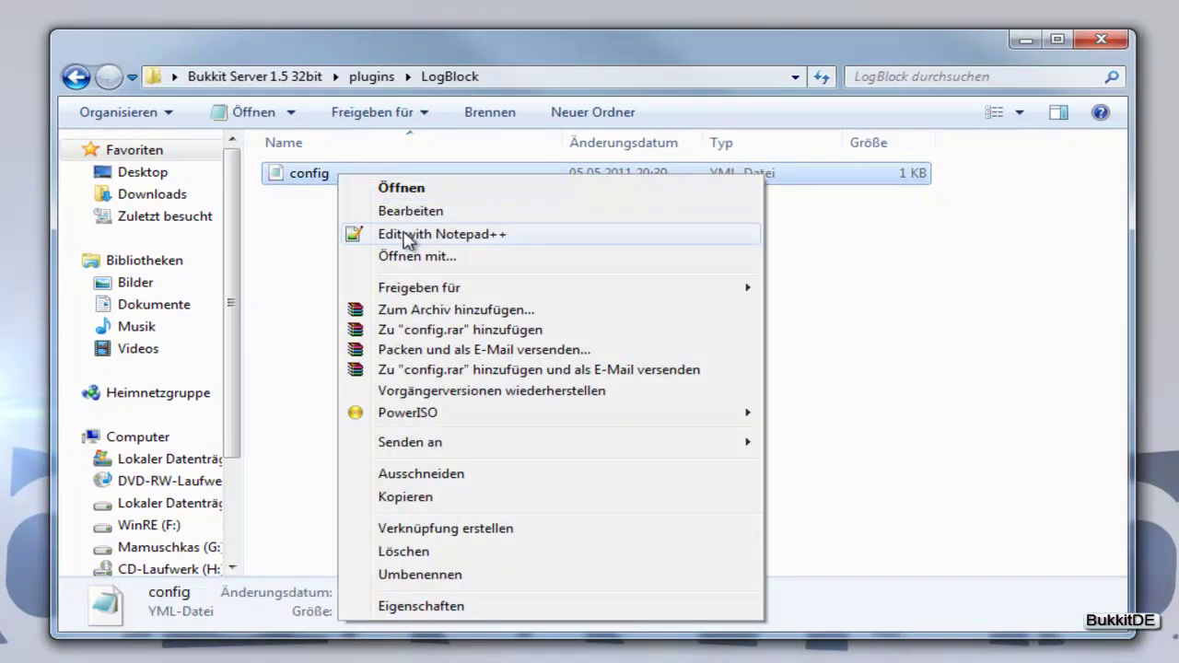
left_click(408, 235)
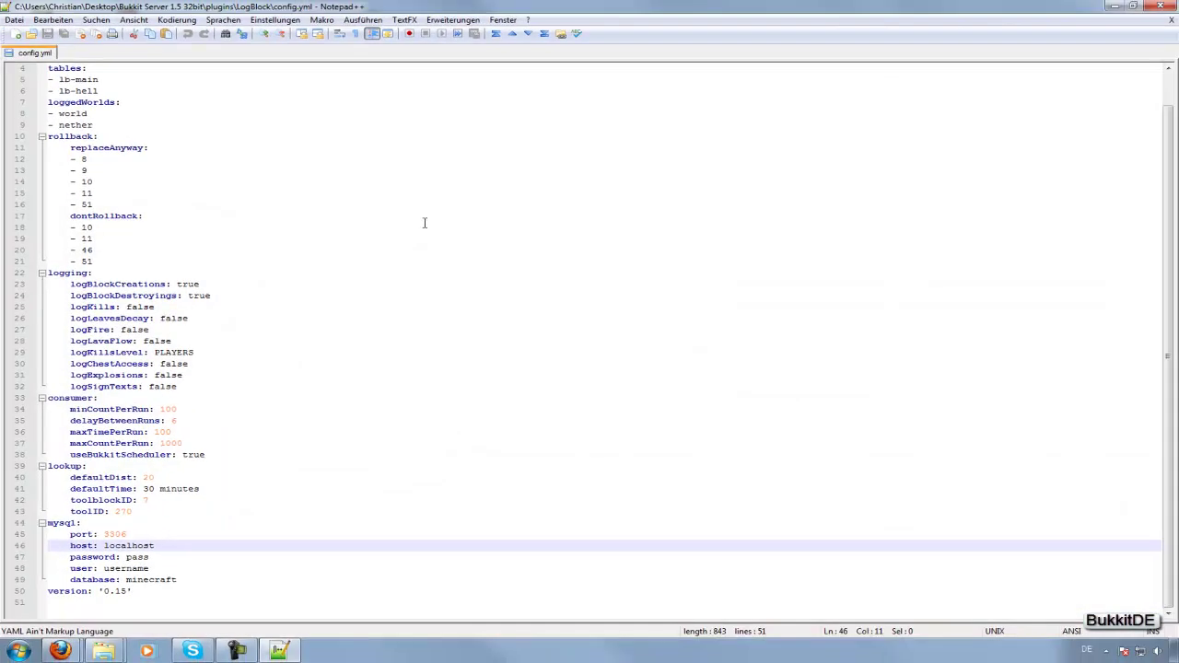
left_click(192, 145)
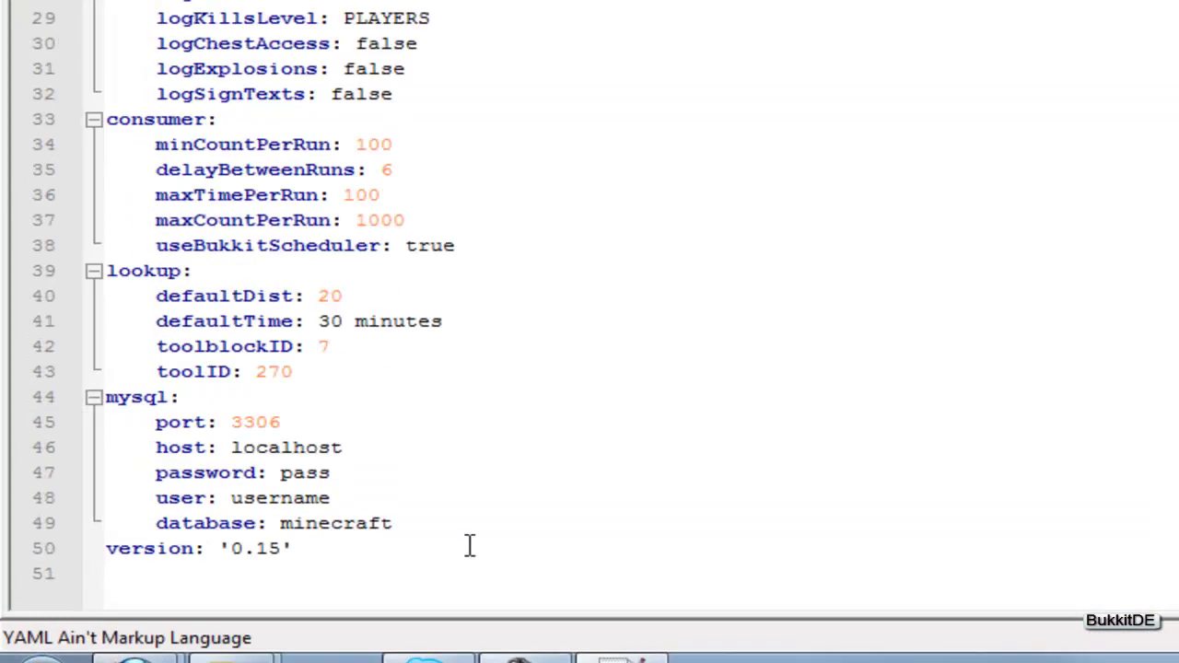
left_click_drag(153, 304, 244, 302)
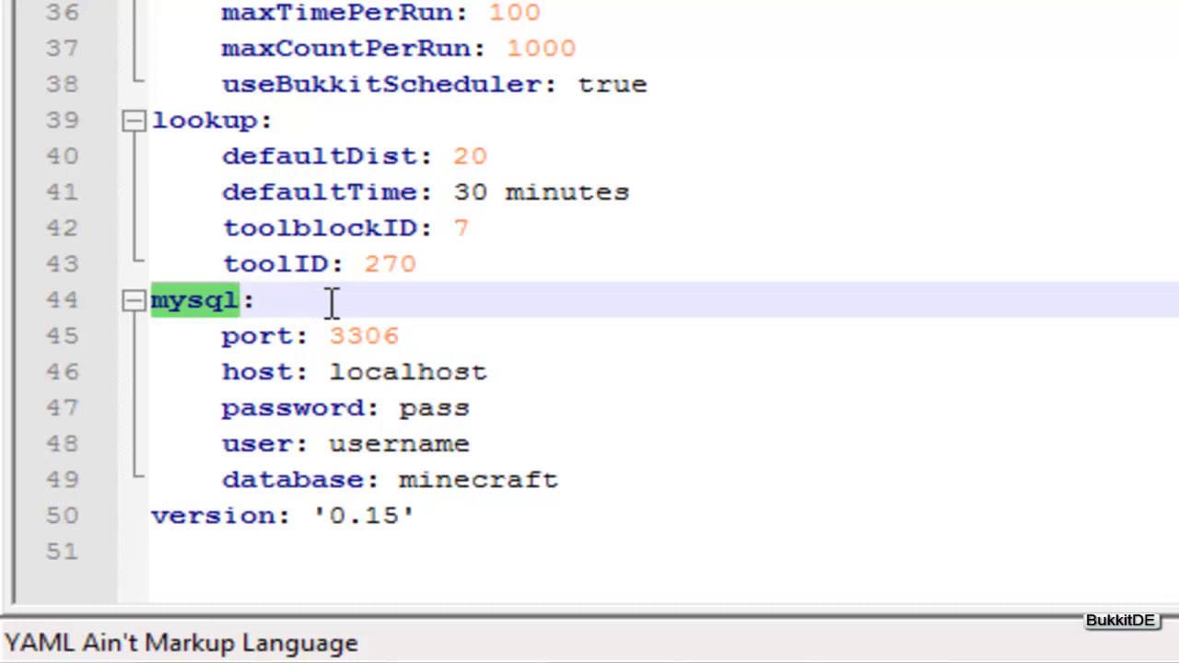
left_click_drag(276, 300, 164, 304)
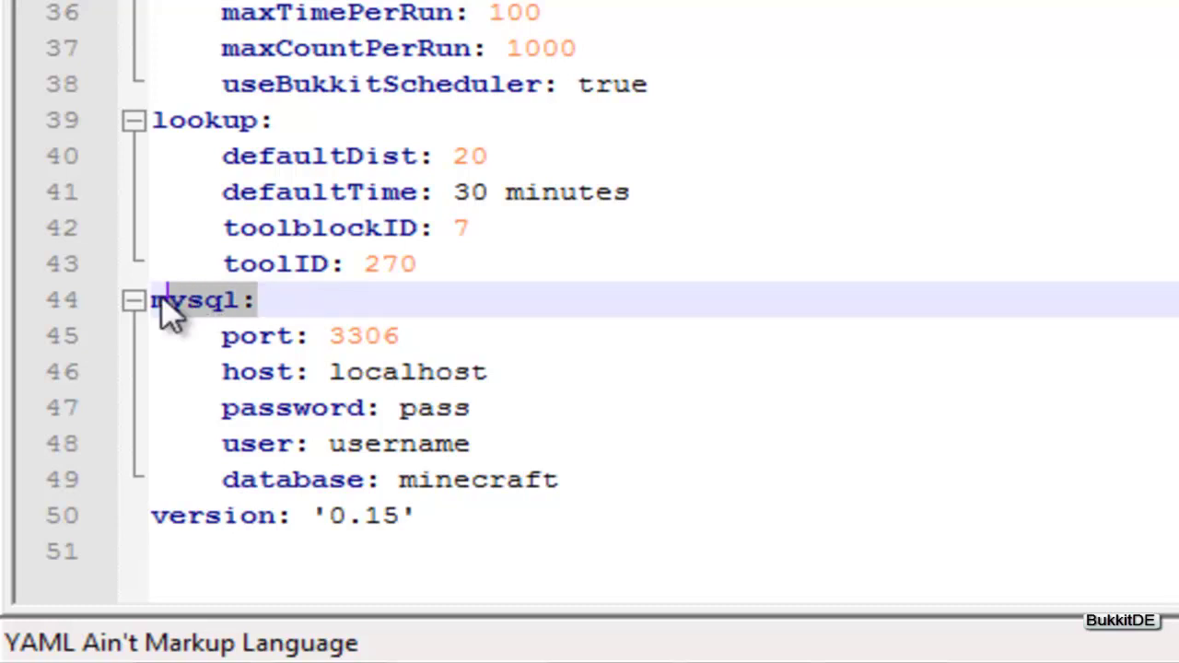
left_click_drag(274, 295, 157, 299)
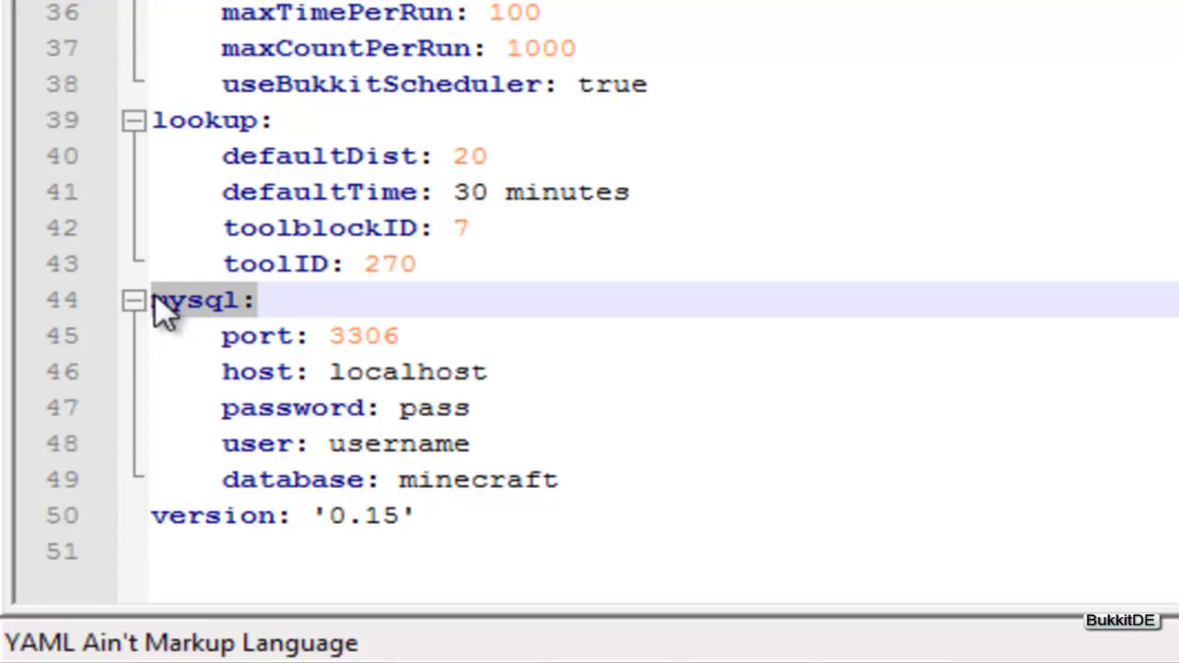
left_click(347, 295)
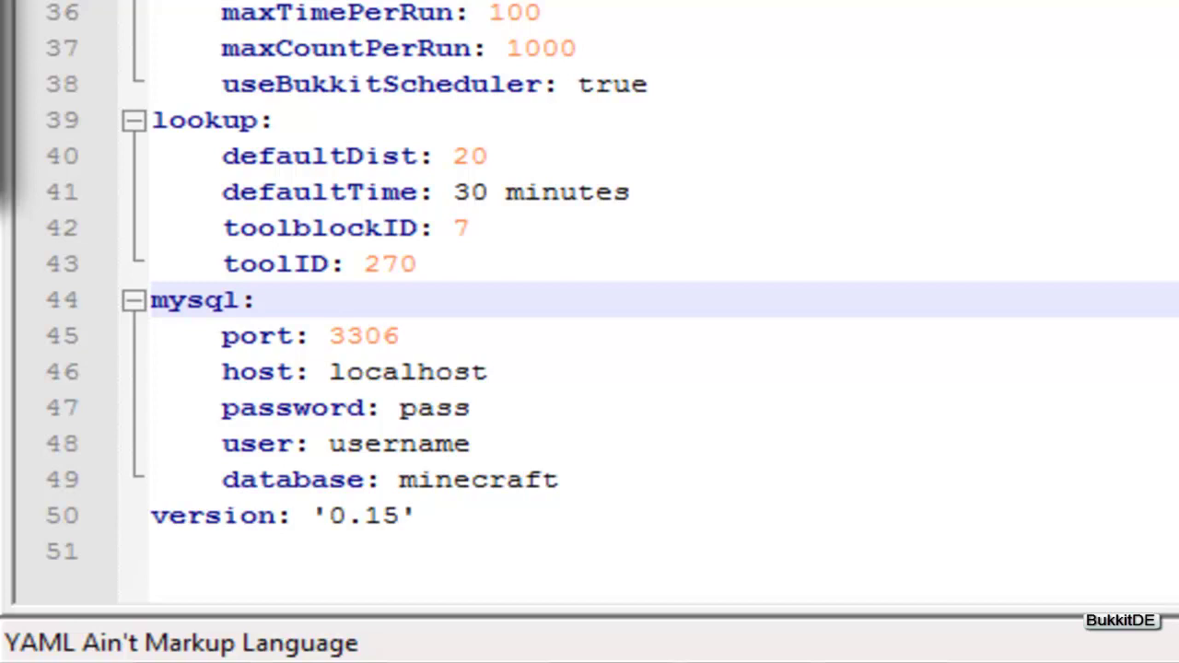
Bring Firefox forward and go back to the db4free project page.
mouse_move(60, 651)
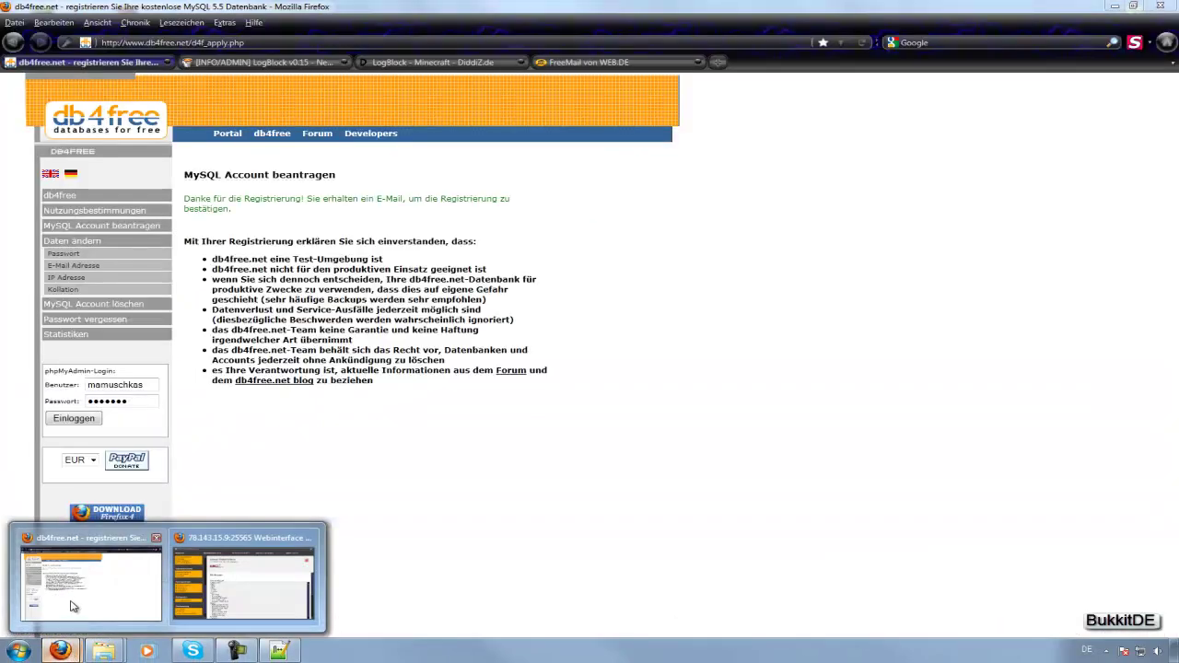
left_click(74, 606)
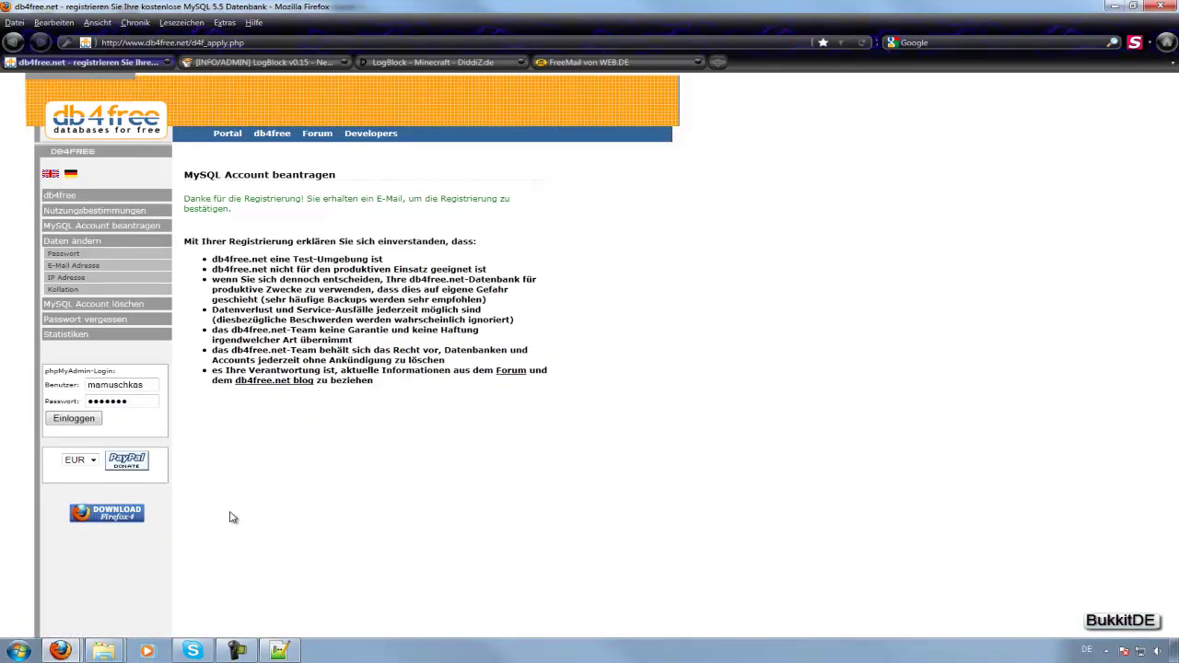
left_click(13, 41)
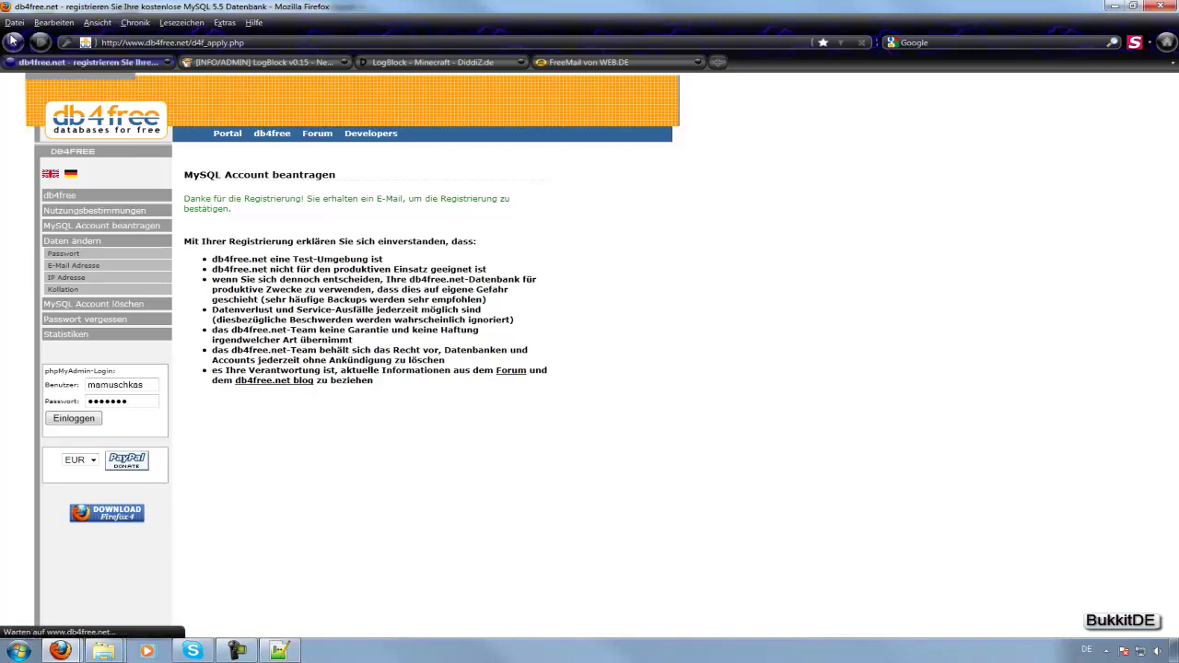
left_click(13, 40)
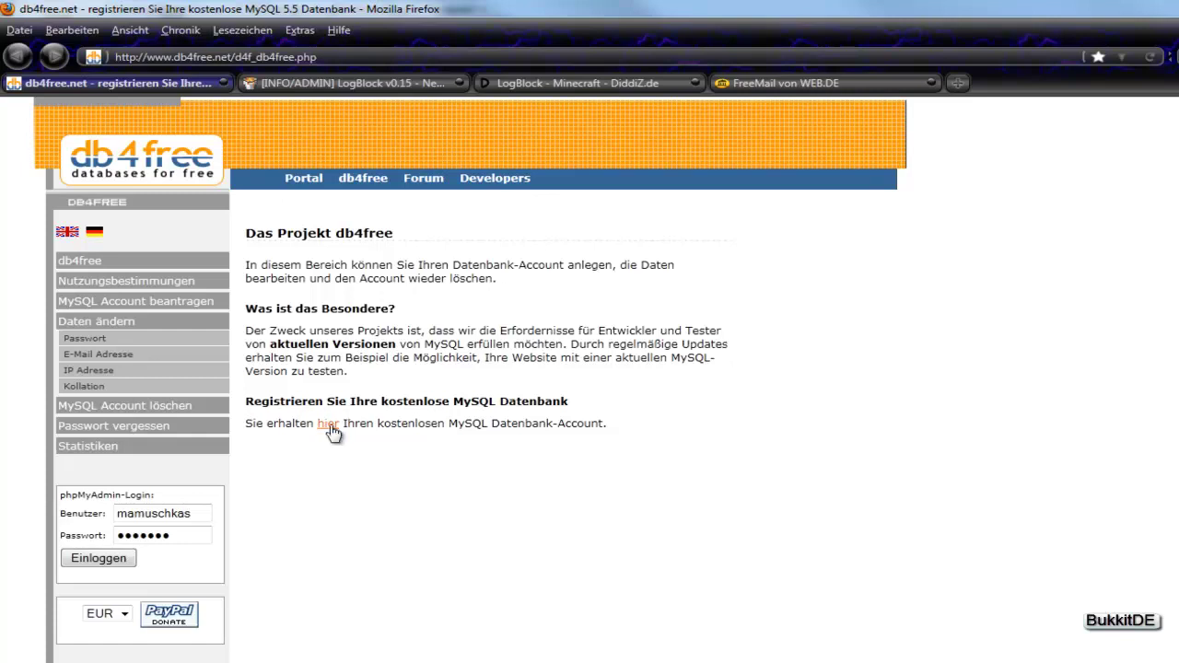
Open the MySQL account registration page and clear the prefilled username and password.
left_click(329, 425)
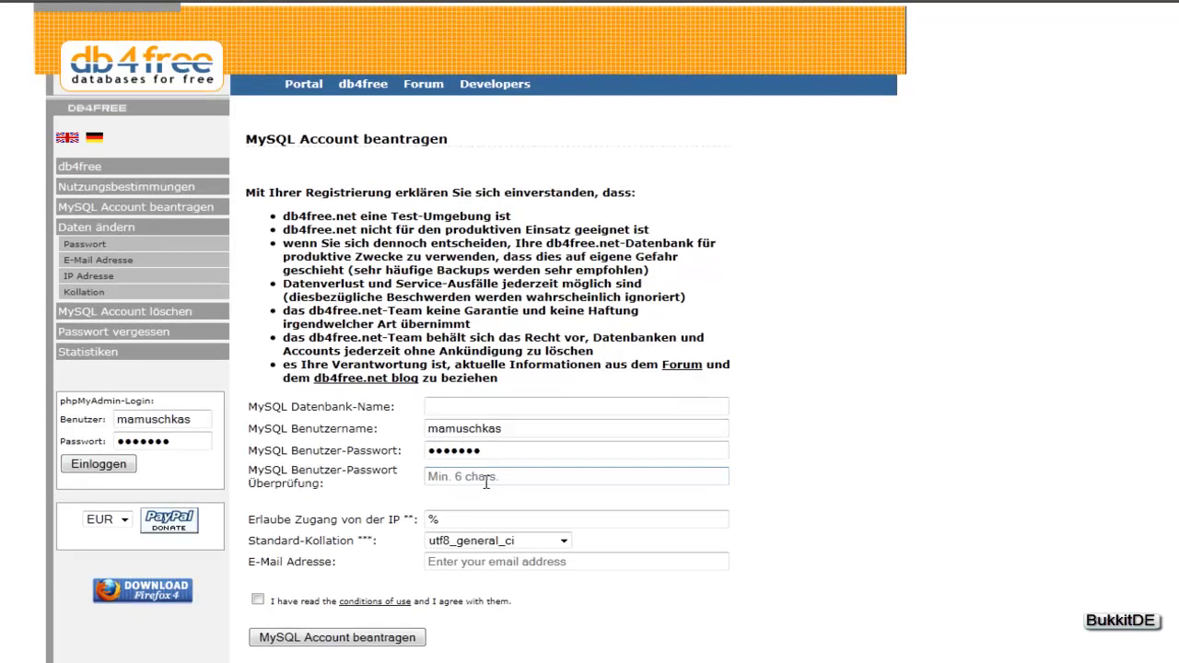
left_click(527, 478)
left_click(484, 498)
left_click(451, 518)
left_click(462, 408)
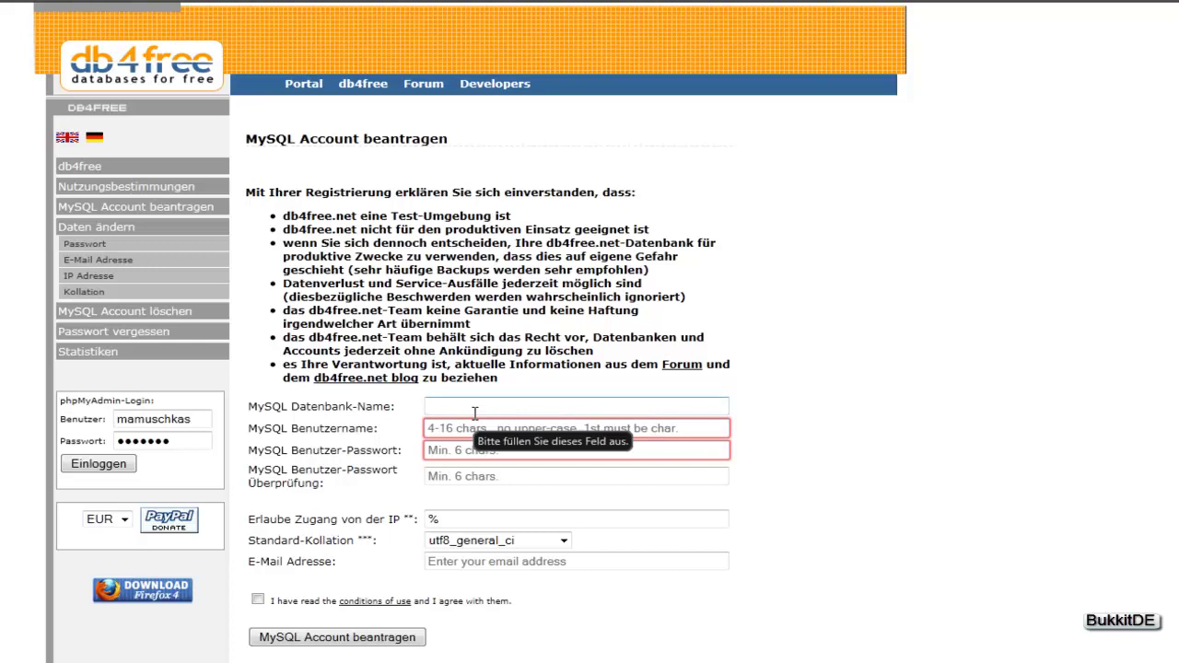
Enter database name and username debukkitde, plus the account password twice.
type("de")
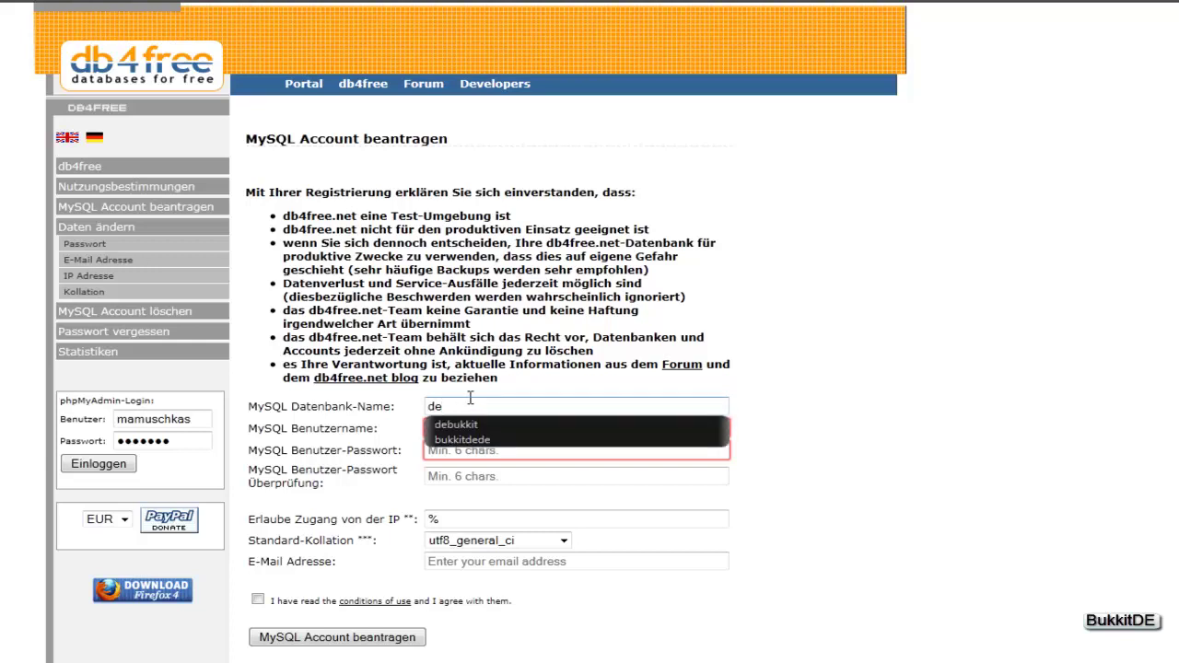
type("bukkitde")
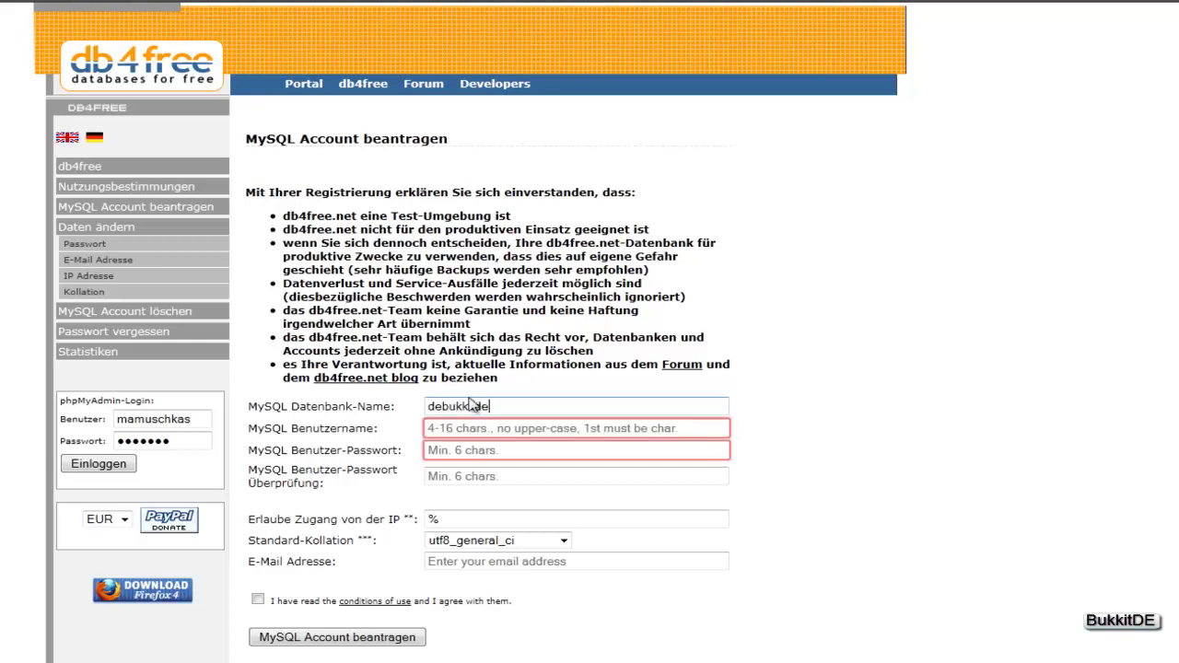
left_click(518, 430)
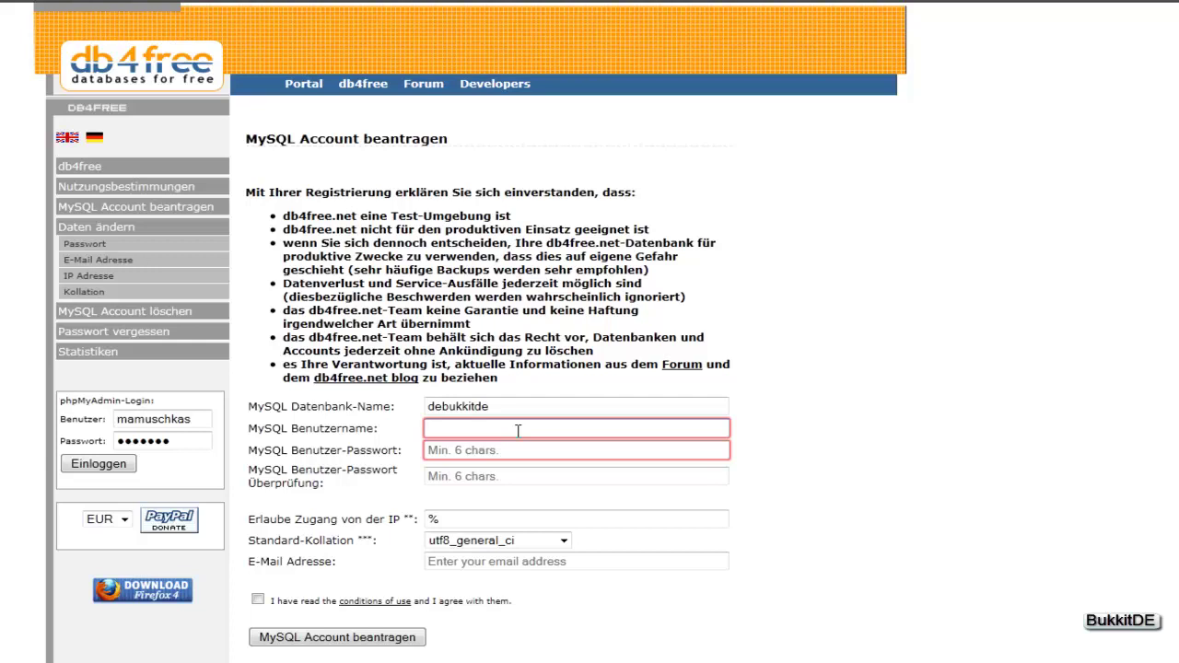
type("debukkitde")
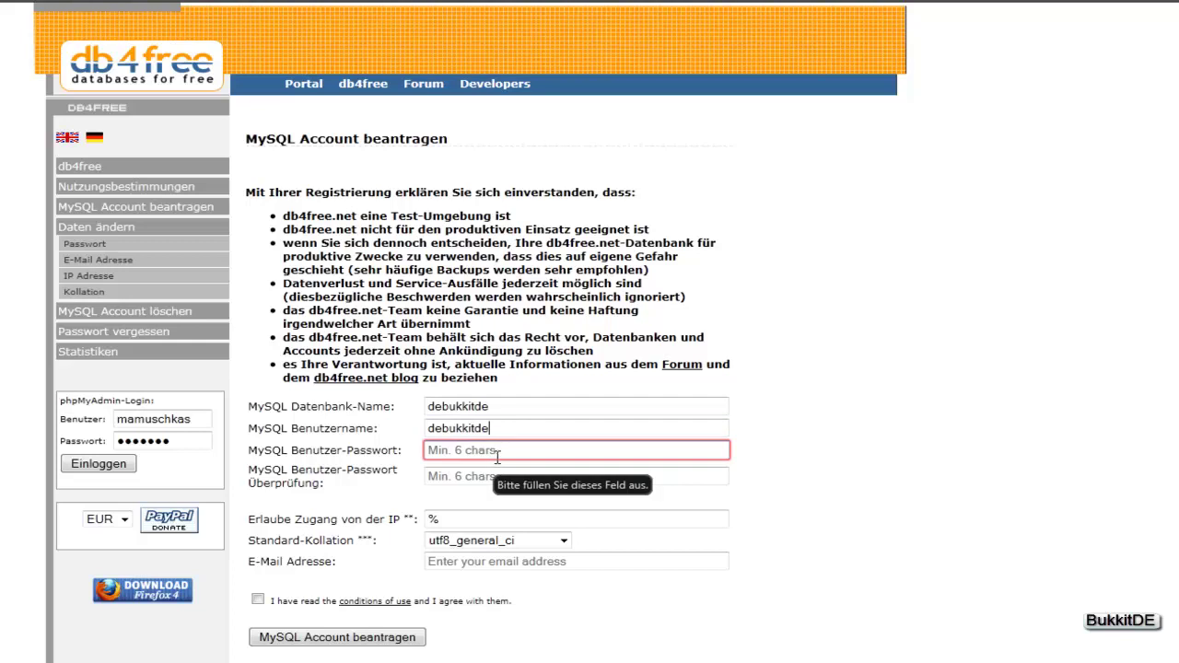
left_click(497, 454)
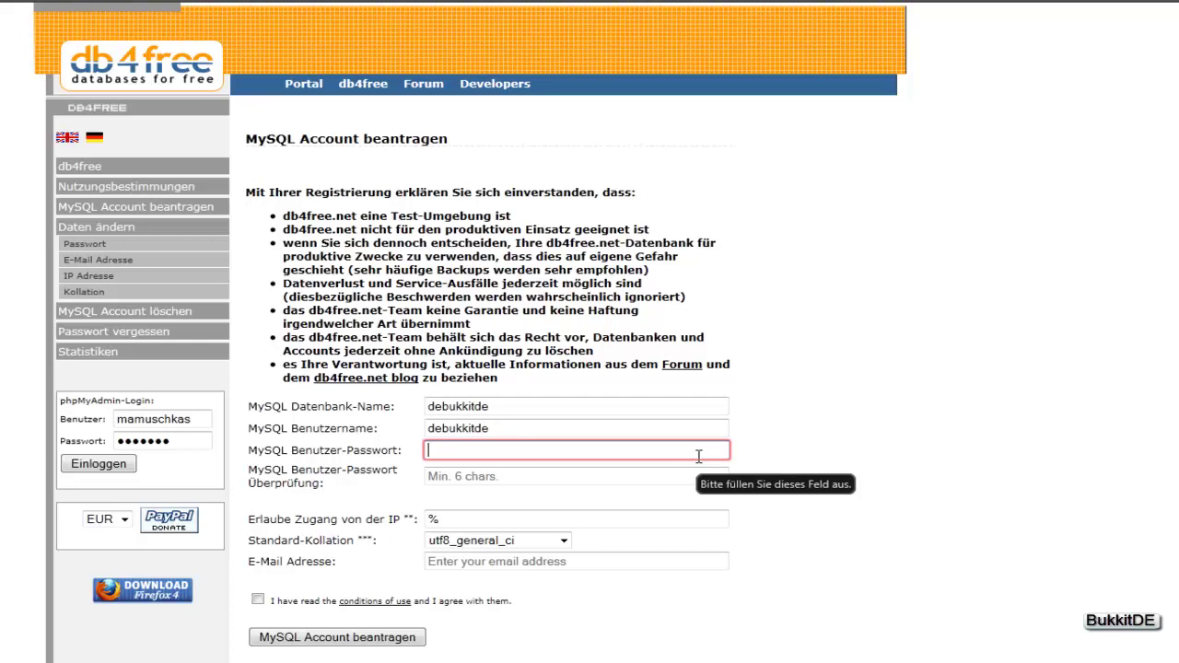
type("••••••")
left_click(510, 483)
type("••••••")
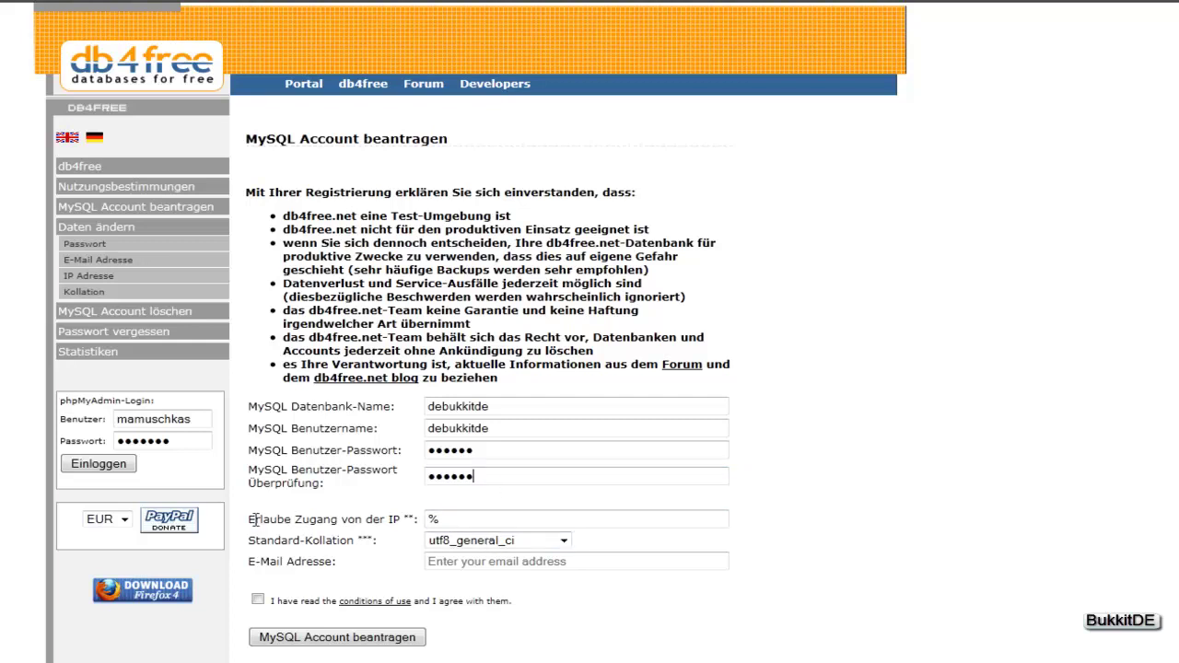
Keep allowed IP % and utf8_general_ci collation, then move to the e-mail field.
key("Tab")
left_click(441, 518)
left_click(563, 541)
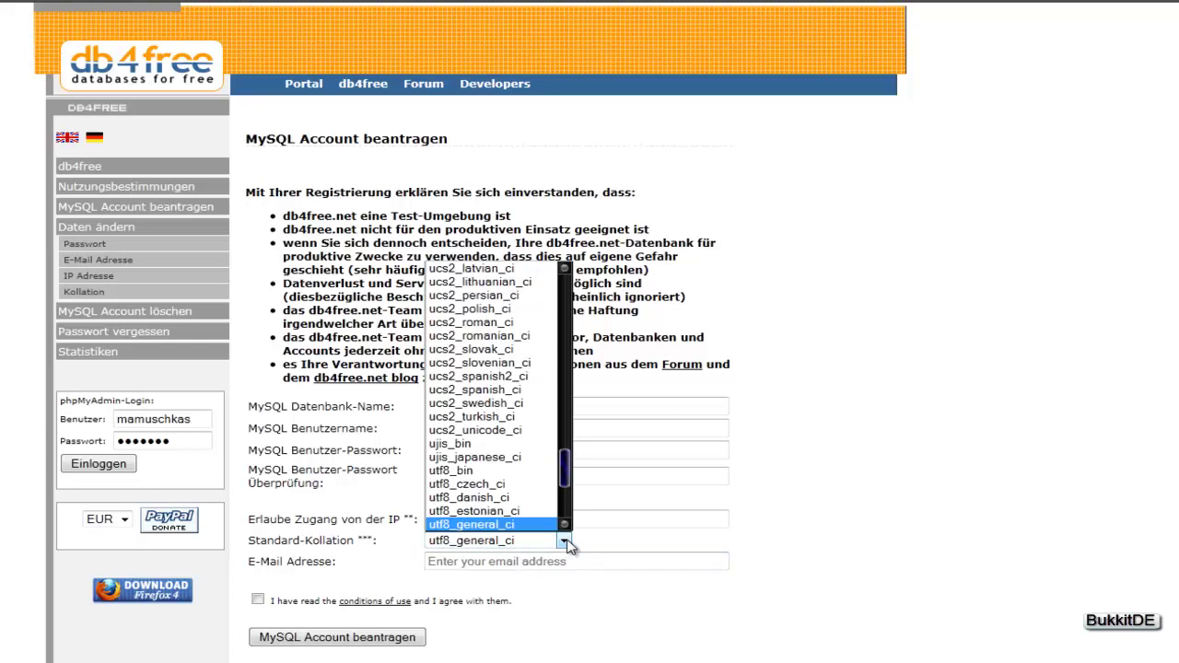
left_click(566, 542)
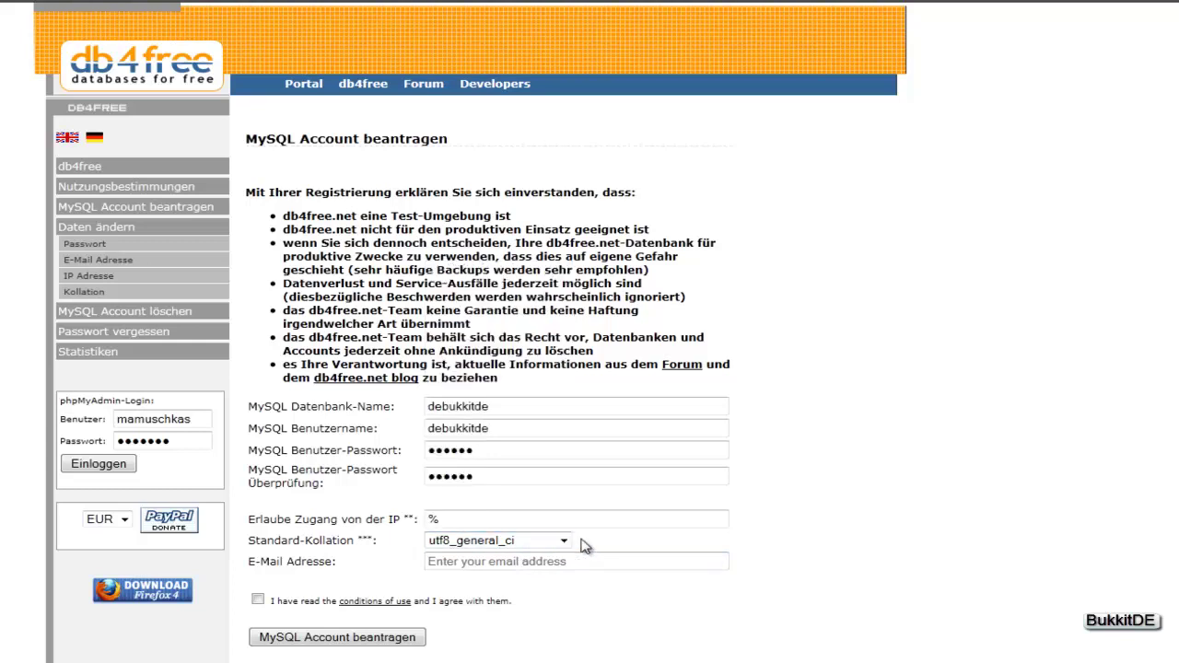
left_click(565, 561)
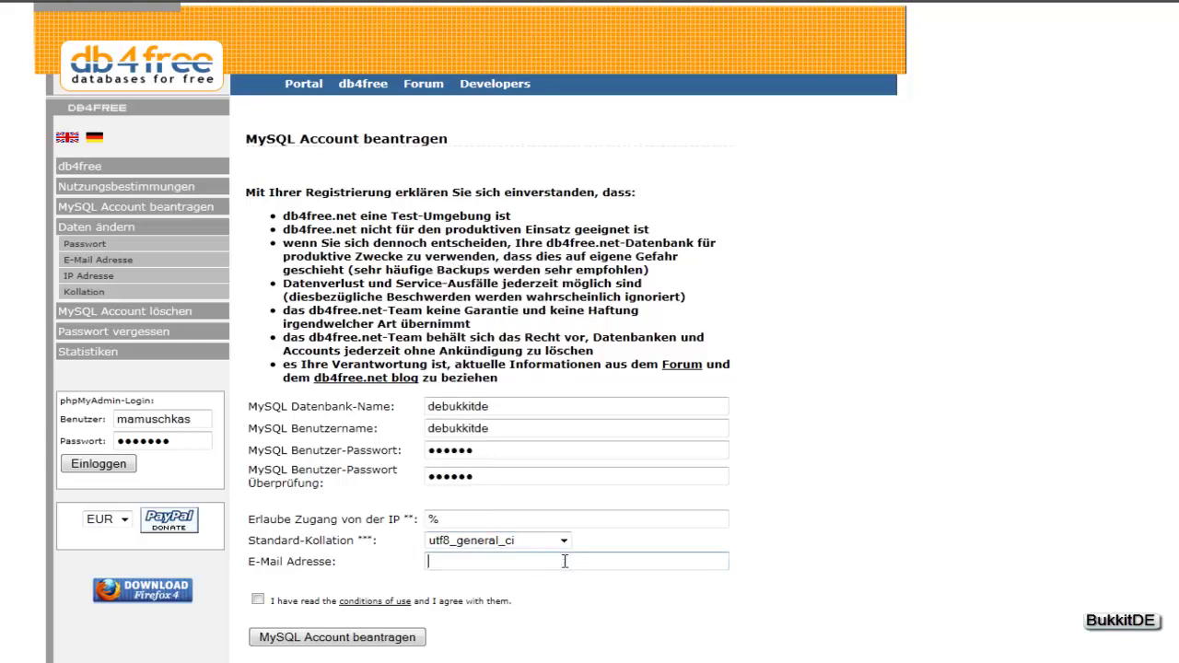
left_click(865, 57)
Look up the WEB.DE mailbox address and begin typing it into the db4free e-mail field.
left_click(659, 5)
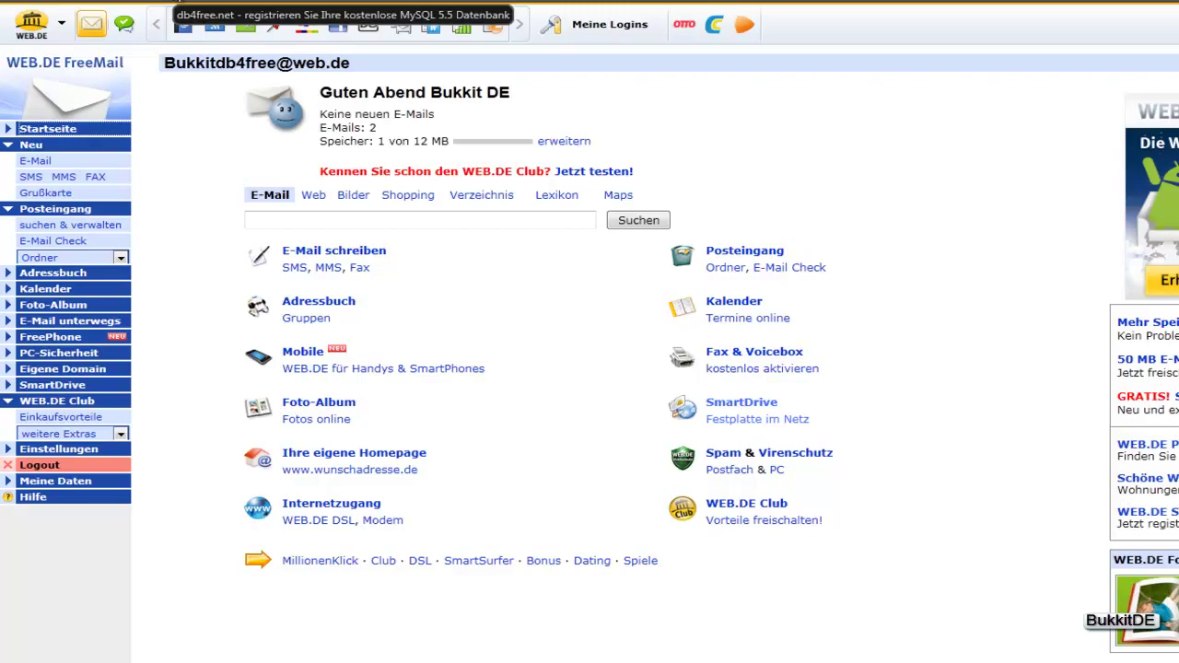
left_click(176, 4)
left_click(471, 561)
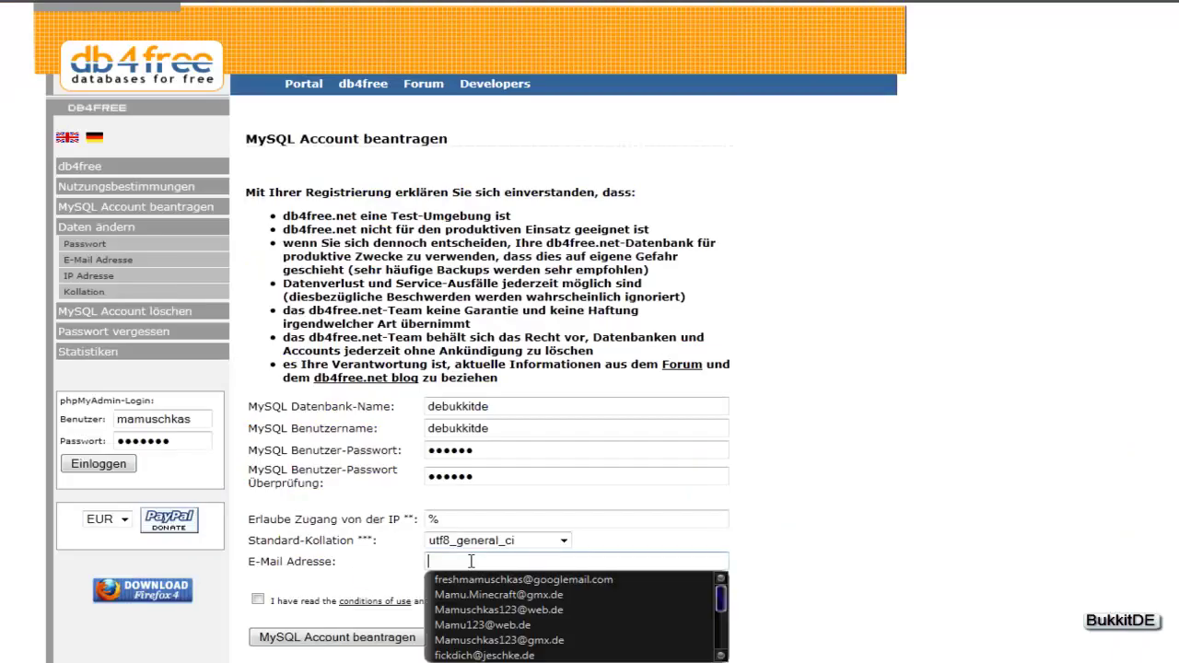
type("debu")
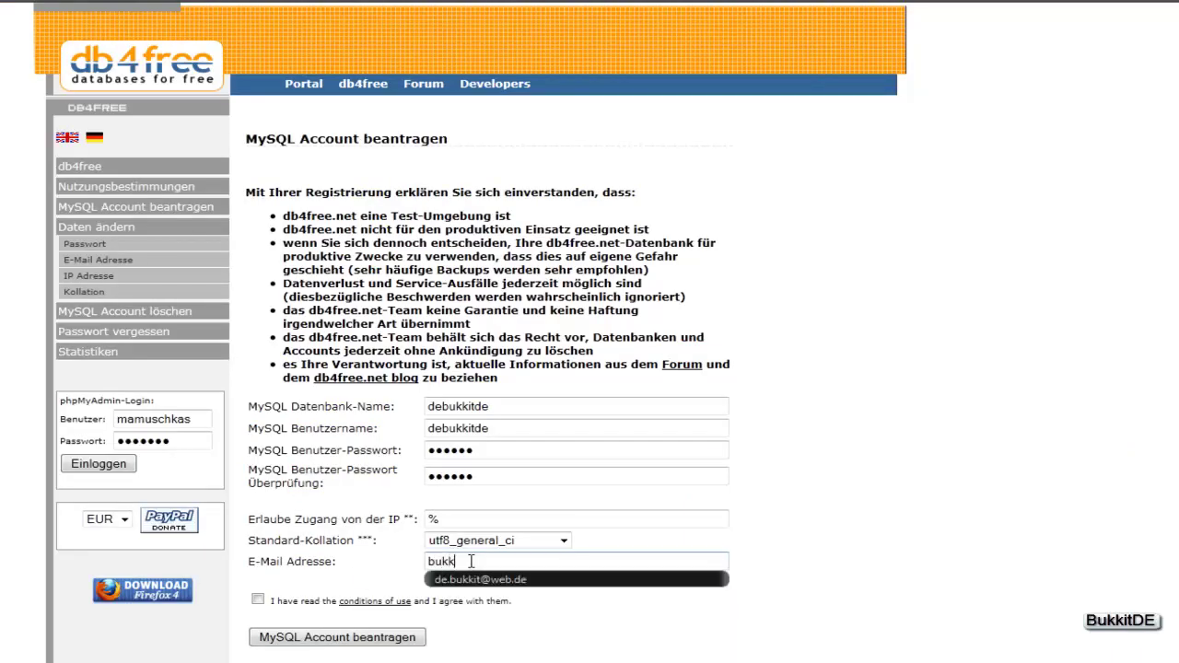
key("BackSpace")
key("BackSpace")
key("BackSpace")
key("BackSpace")
type("db")
left_click(781, 6)
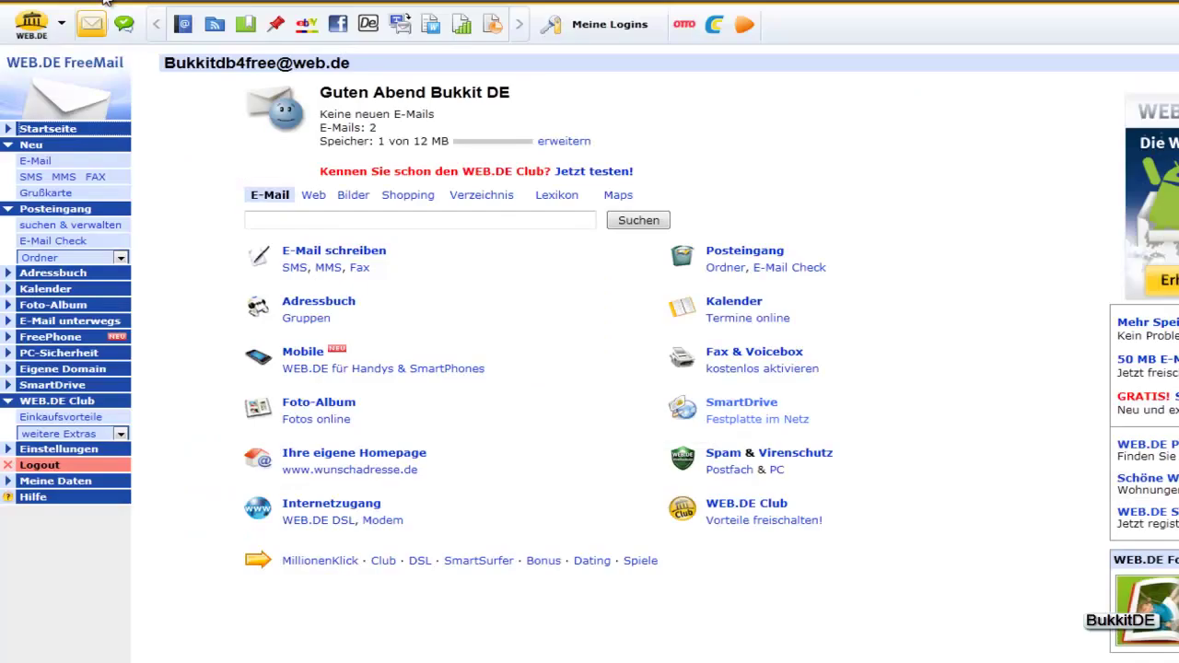
left_click(105, 4)
Finish entering the WEB.DE e-mail address, accept the conditions of use and submit the request.
key("BackSpace")
key("BackSpace")
type("B")
key("BackSpace")
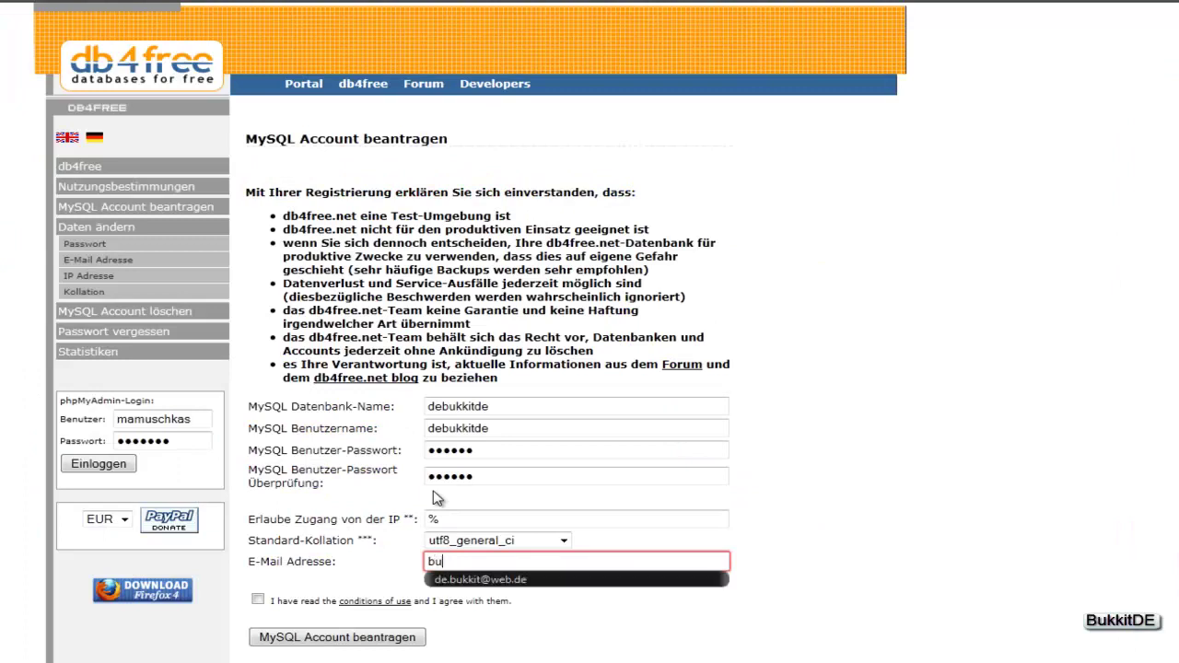
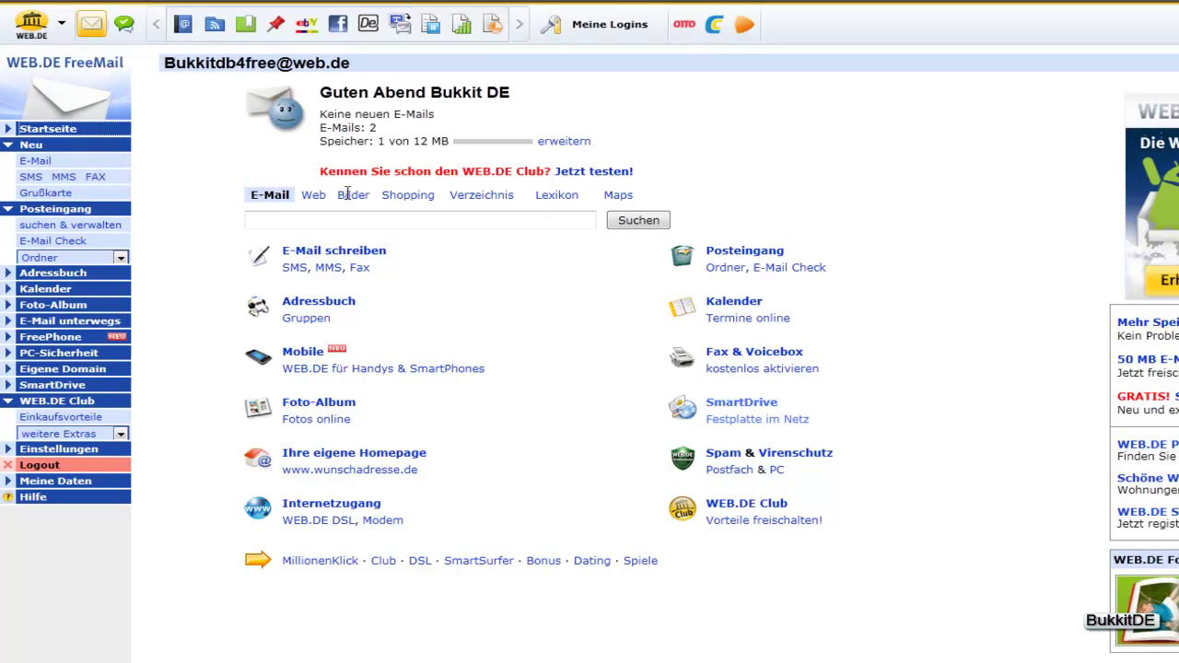
left_click(140, 1)
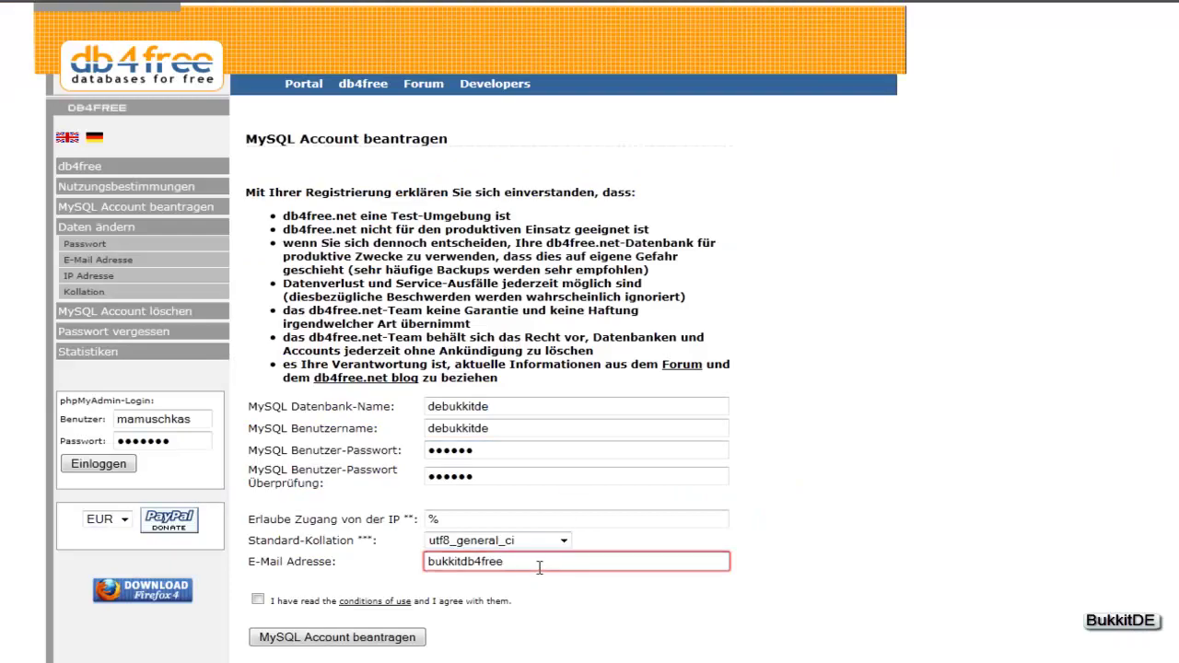
type("@web.de")
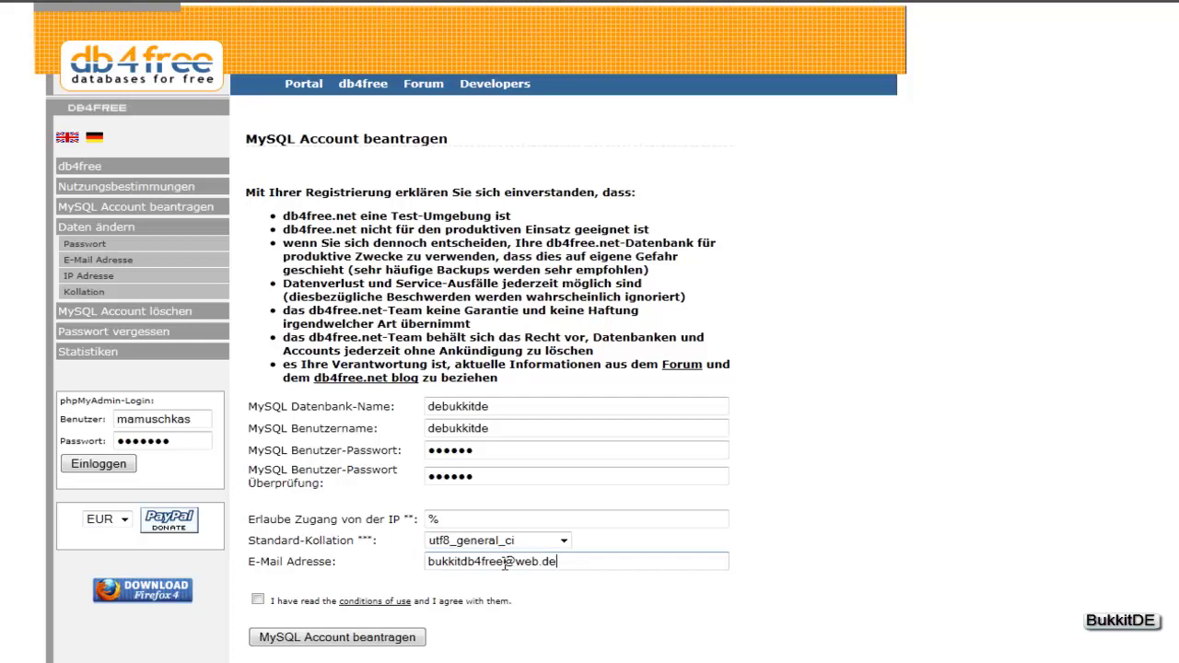
left_click(258, 602)
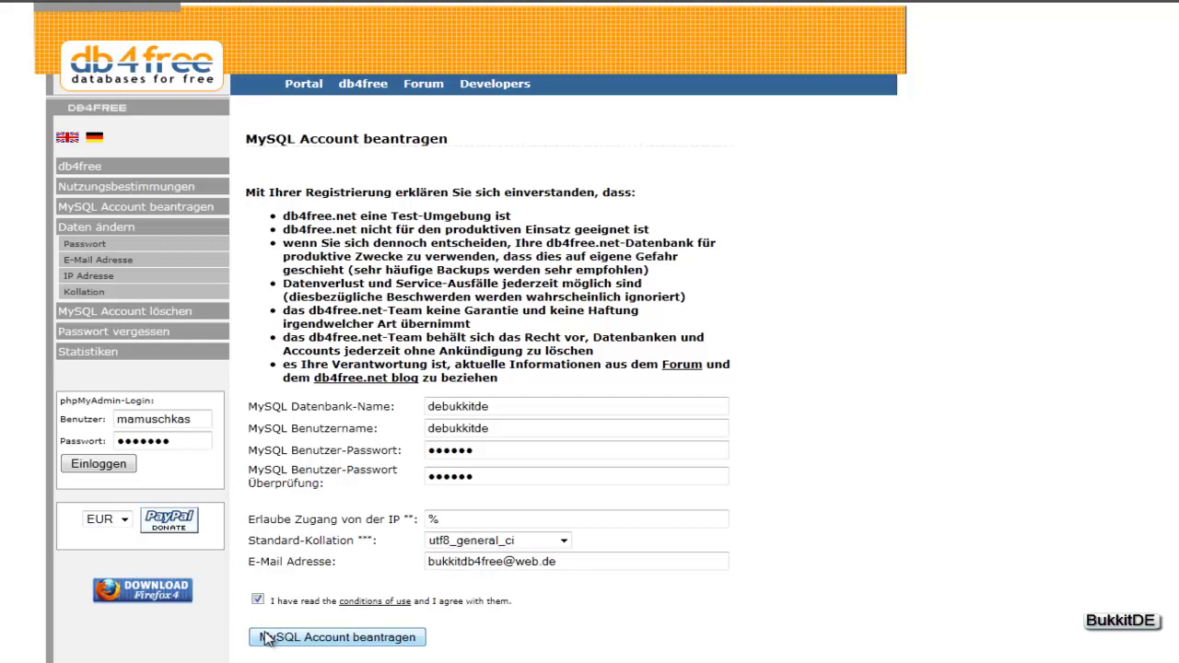
left_click(265, 637)
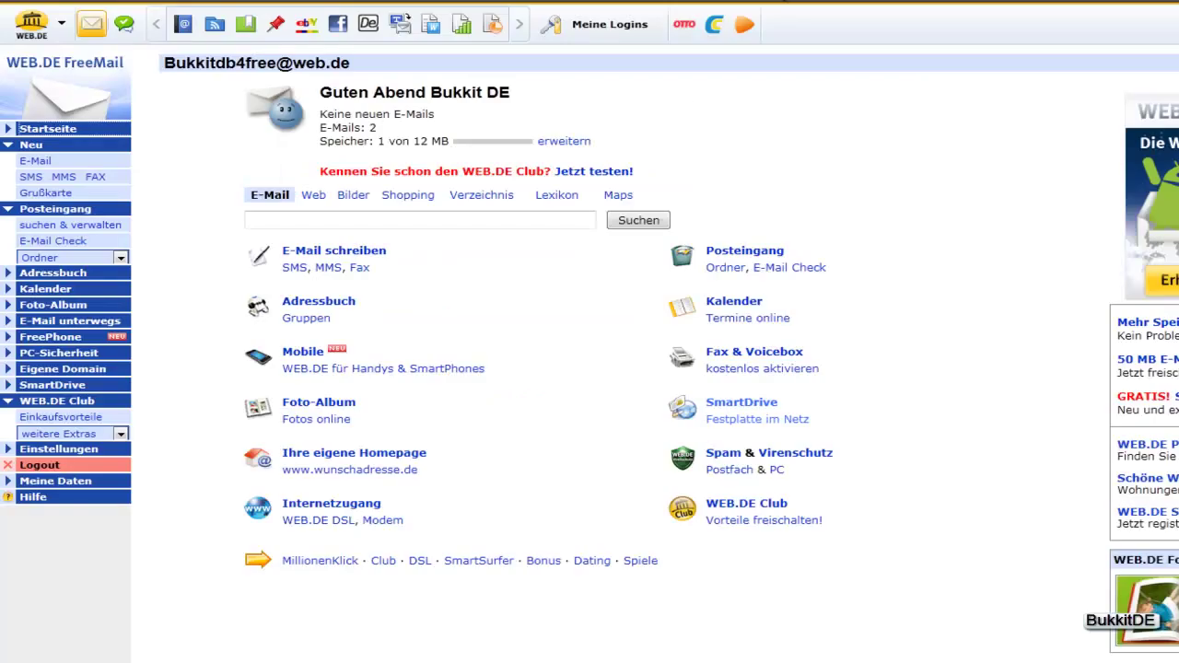
Open the 'Ihre Registrierung bei db4free' message from the WEB.DE Spam folder.
left_click(839, 7)
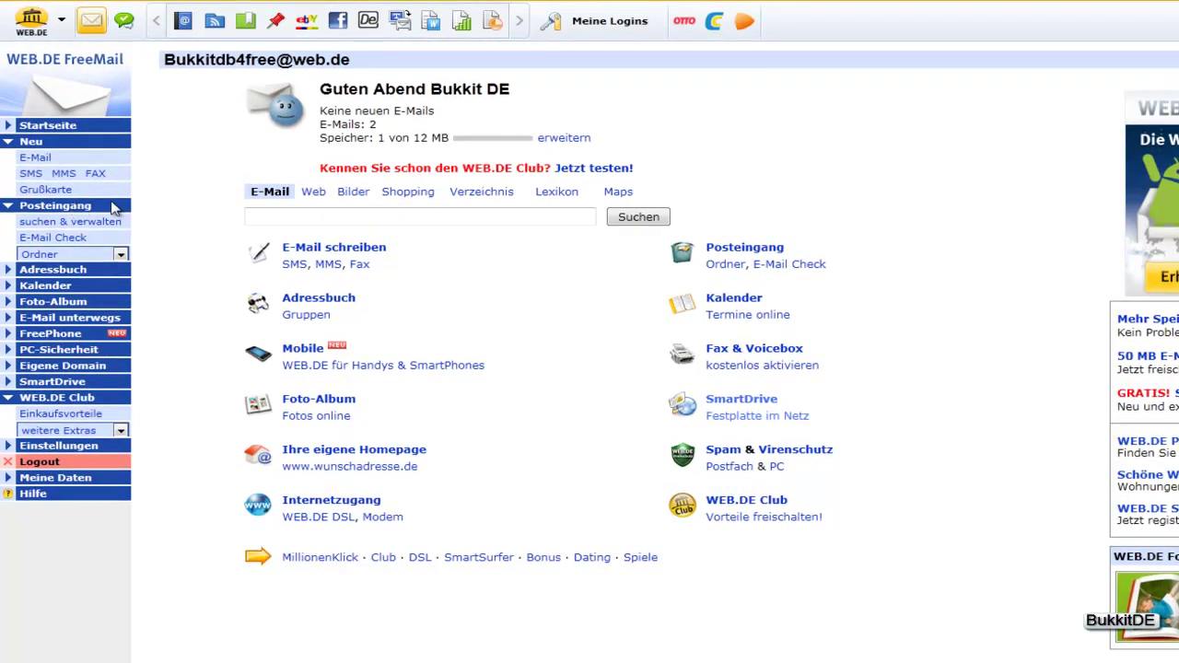
left_click(78, 211)
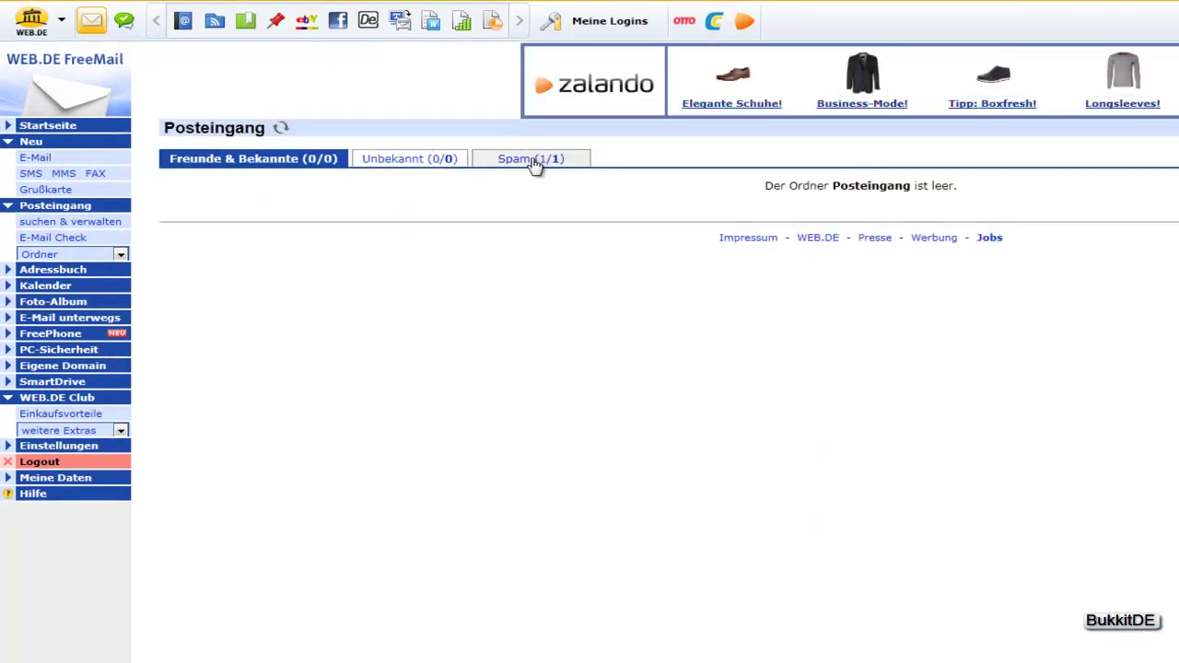
left_click(533, 160)
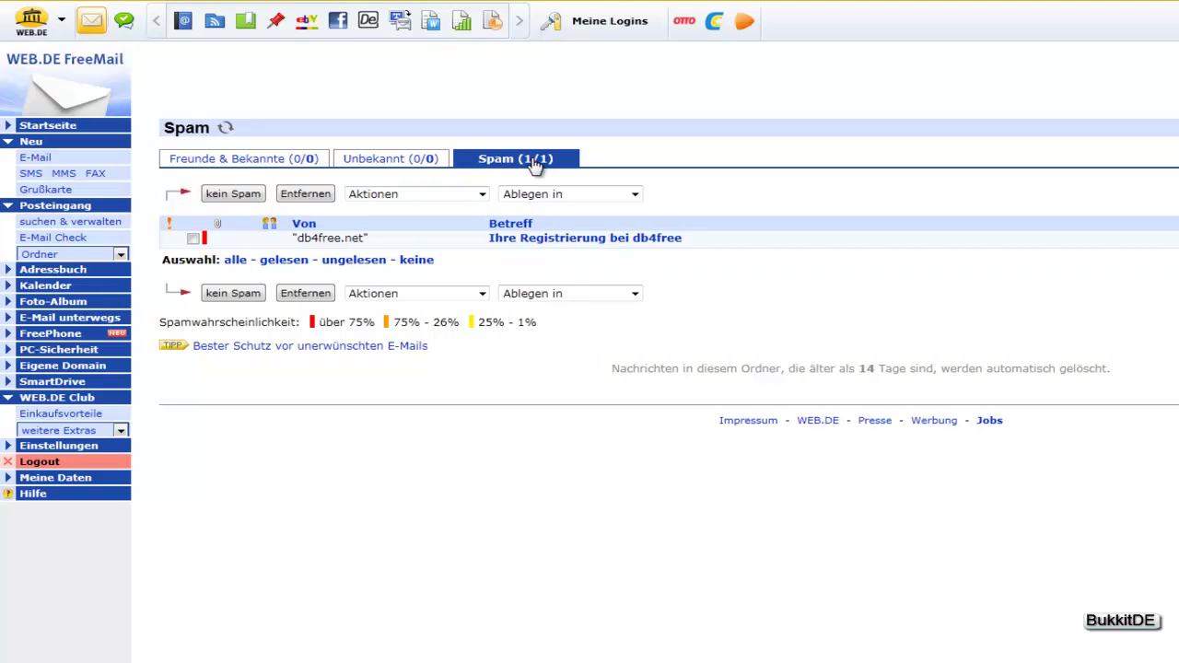
left_click(537, 245)
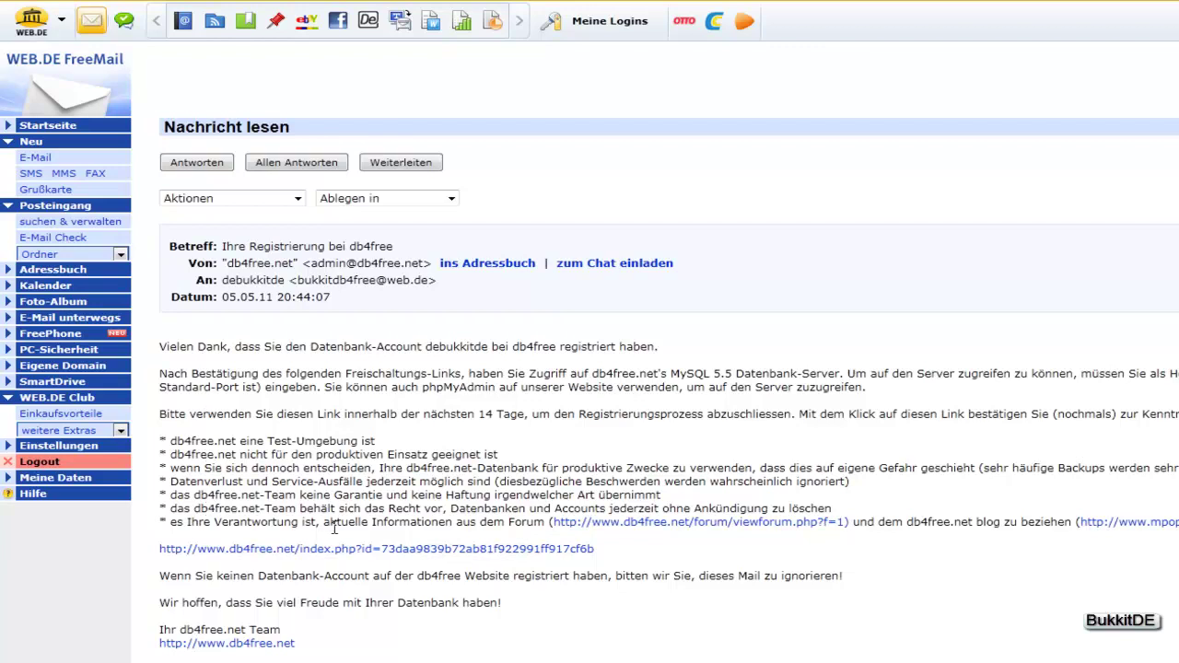
left_click_drag(306, 524, 1178, 525)
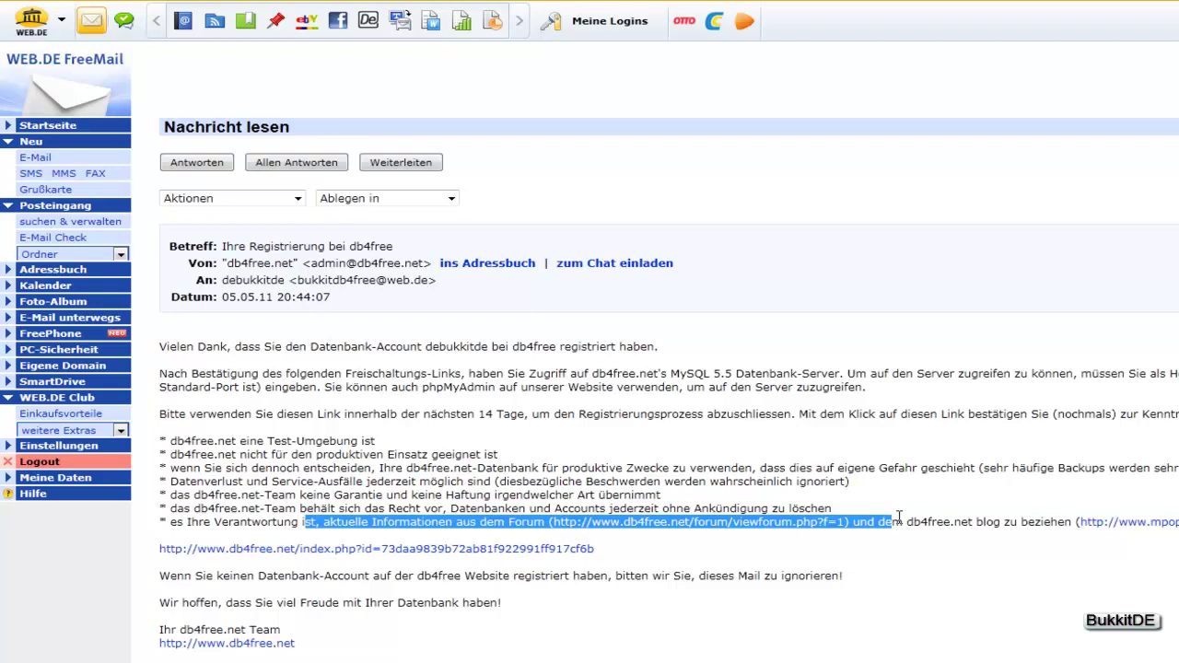
left_click(633, 553)
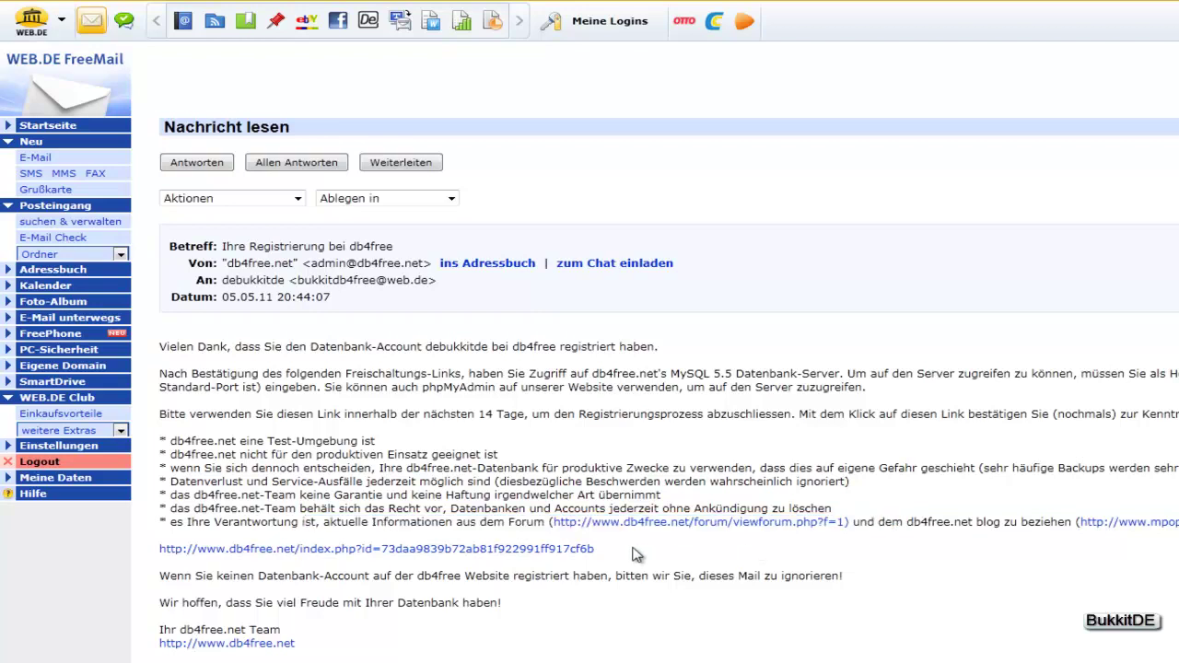
Follow the activation link and clear the old phpMyAdmin login name and password.
left_click(432, 552)
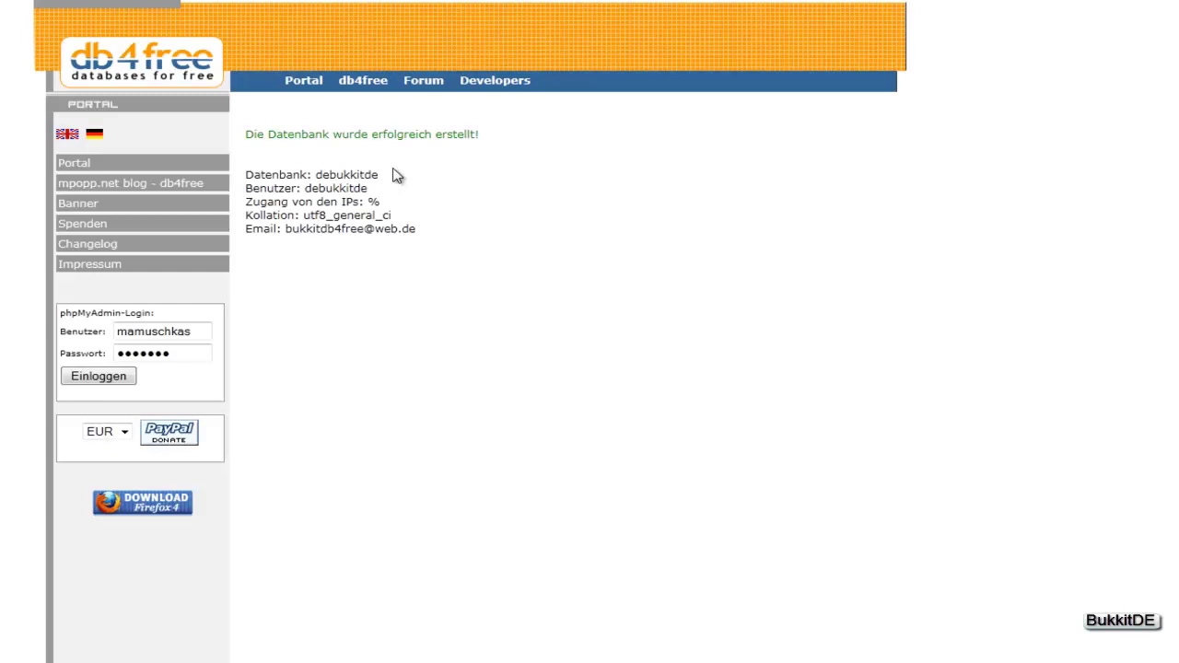
left_click_drag(215, 325, 70, 328)
key("BackSpace")
key("Tab")
key("BackSpace")
Log into phpMyAdmin with the new database user and password and open debukkitde.
left_click(155, 333)
type("debukkitde")
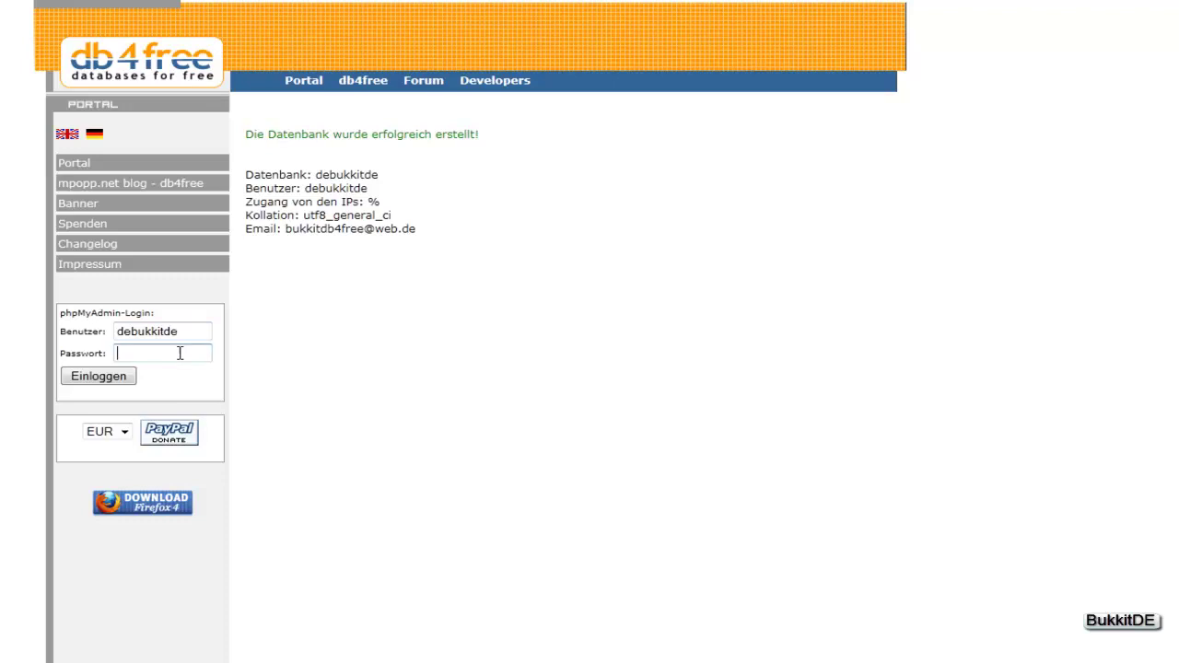
left_click(180, 354)
type("******")
left_click(102, 377)
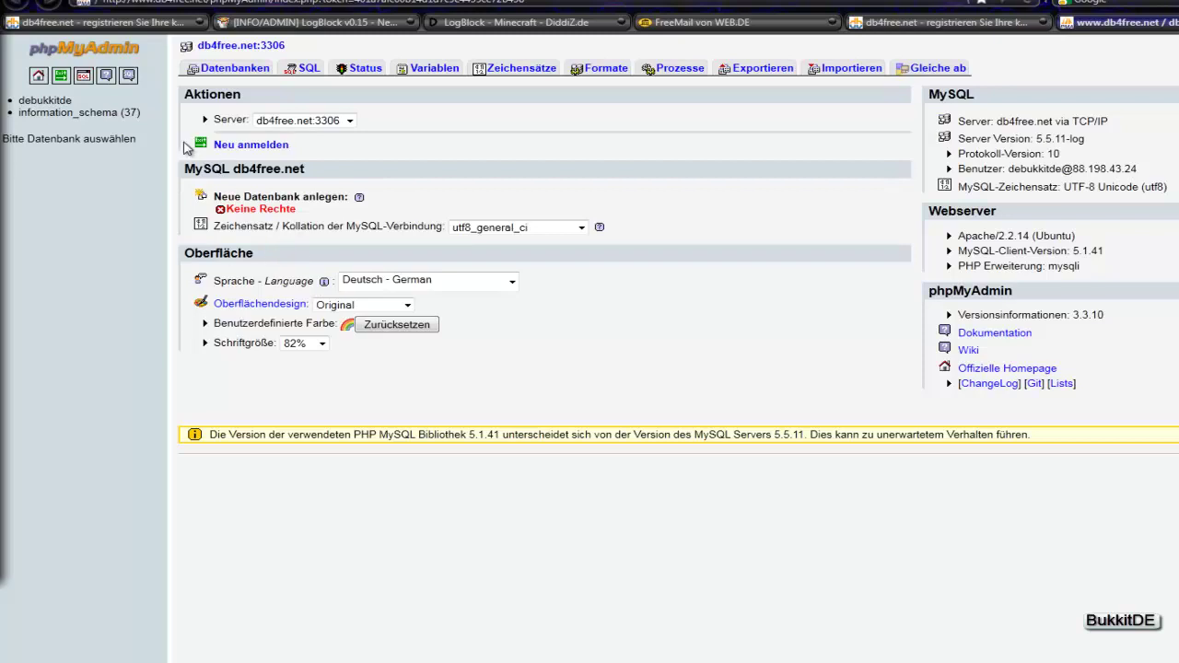
left_click(53, 103)
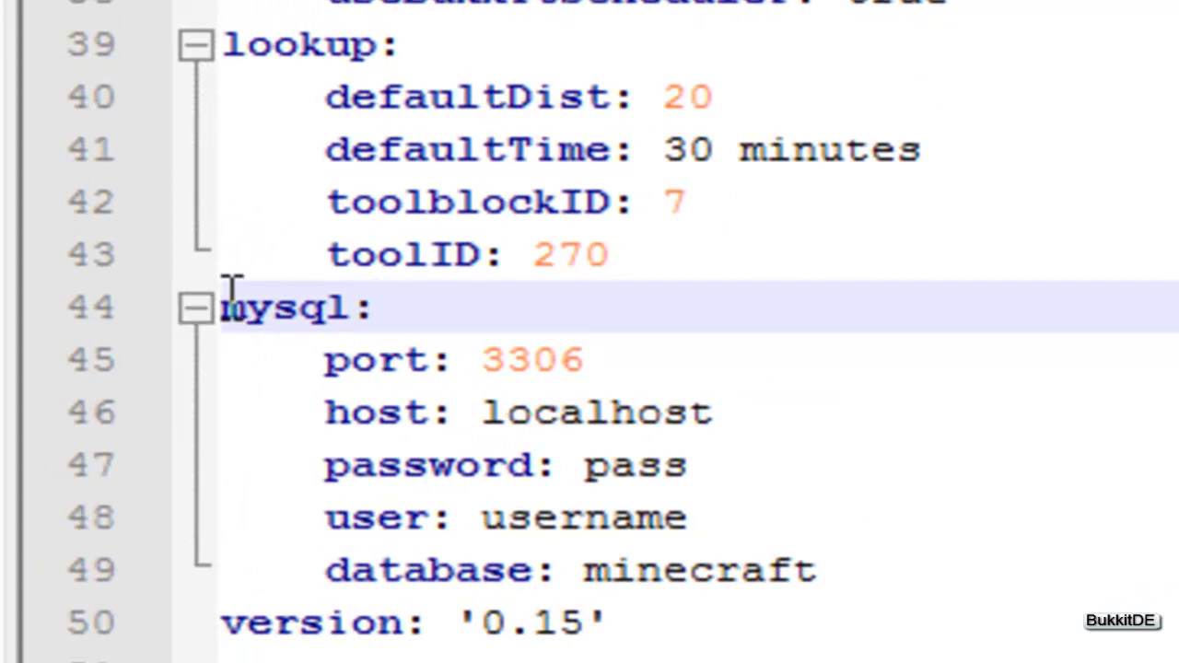
Change the mysql host in config.yml from localhost to db4free.net.
left_click_drag(224, 307, 469, 308)
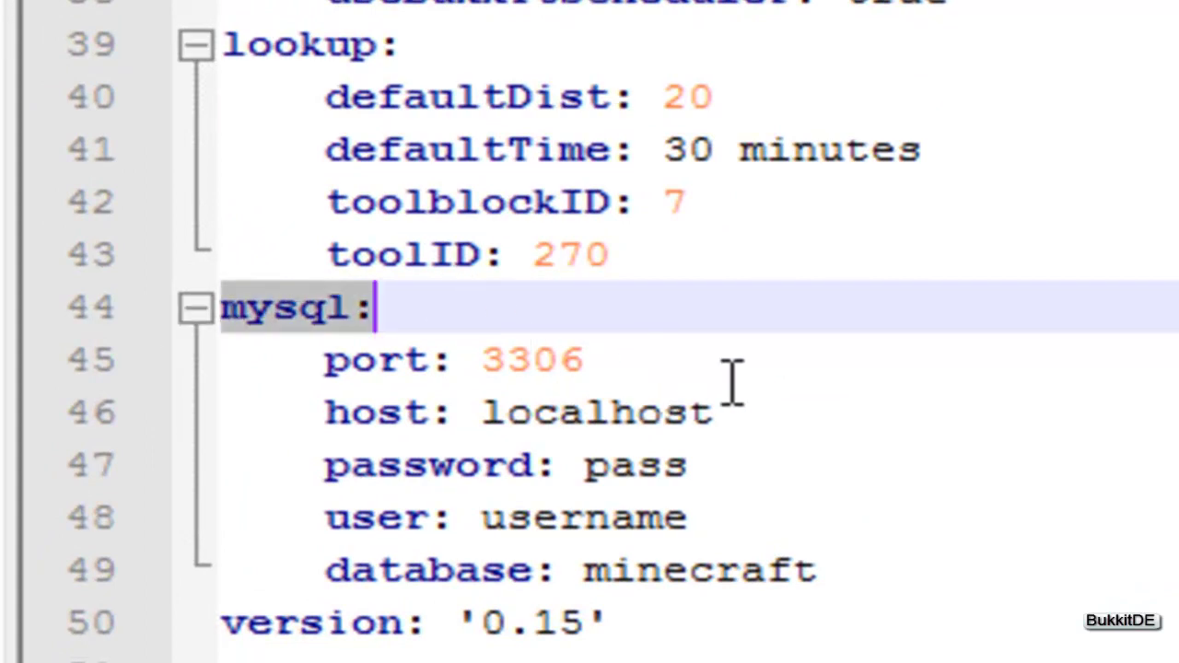
left_click_drag(761, 412, 508, 415)
left_click_drag(798, 421, 507, 412)
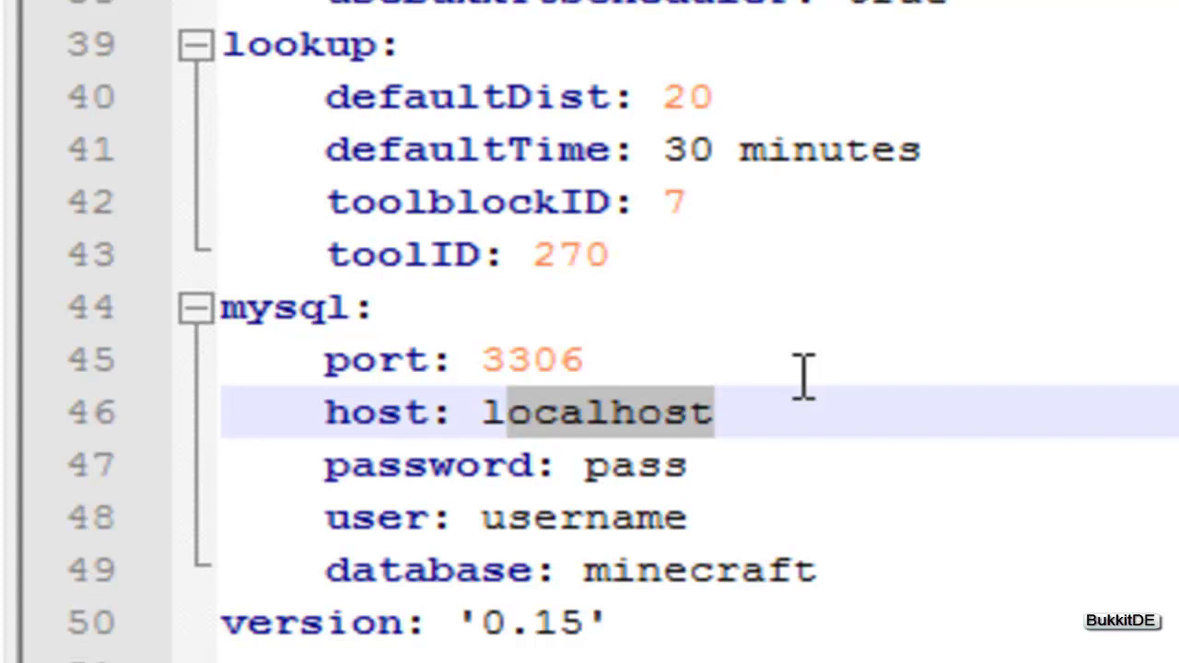
key("BackSpace")
key("BackSpace")
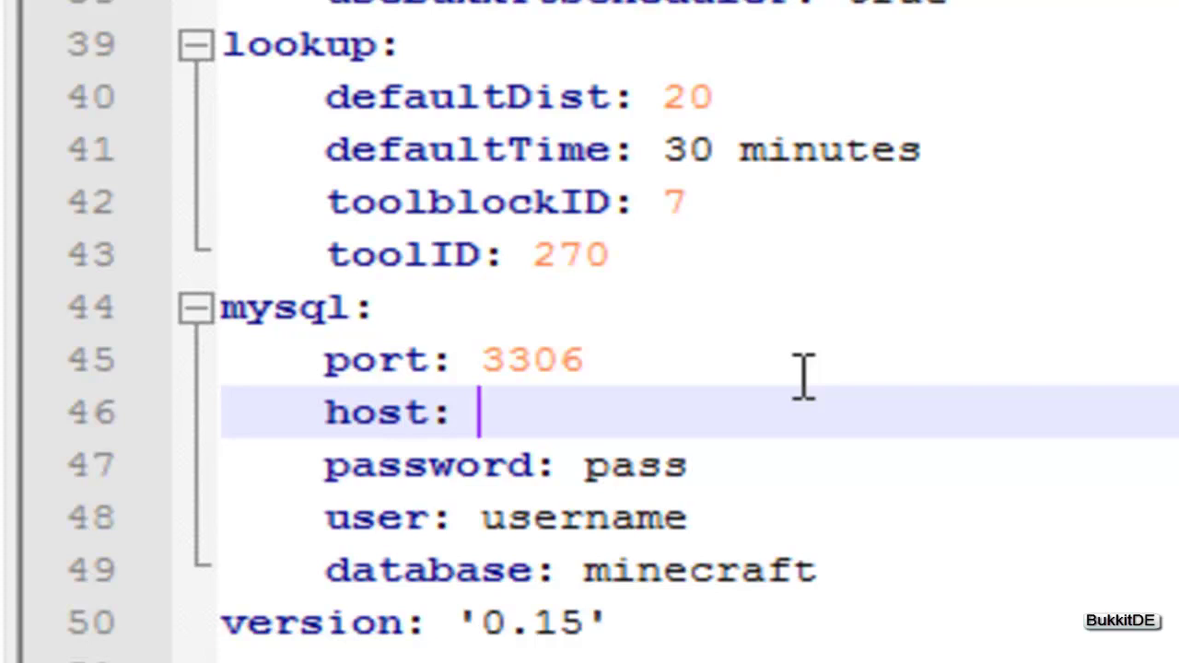
type("db4free")
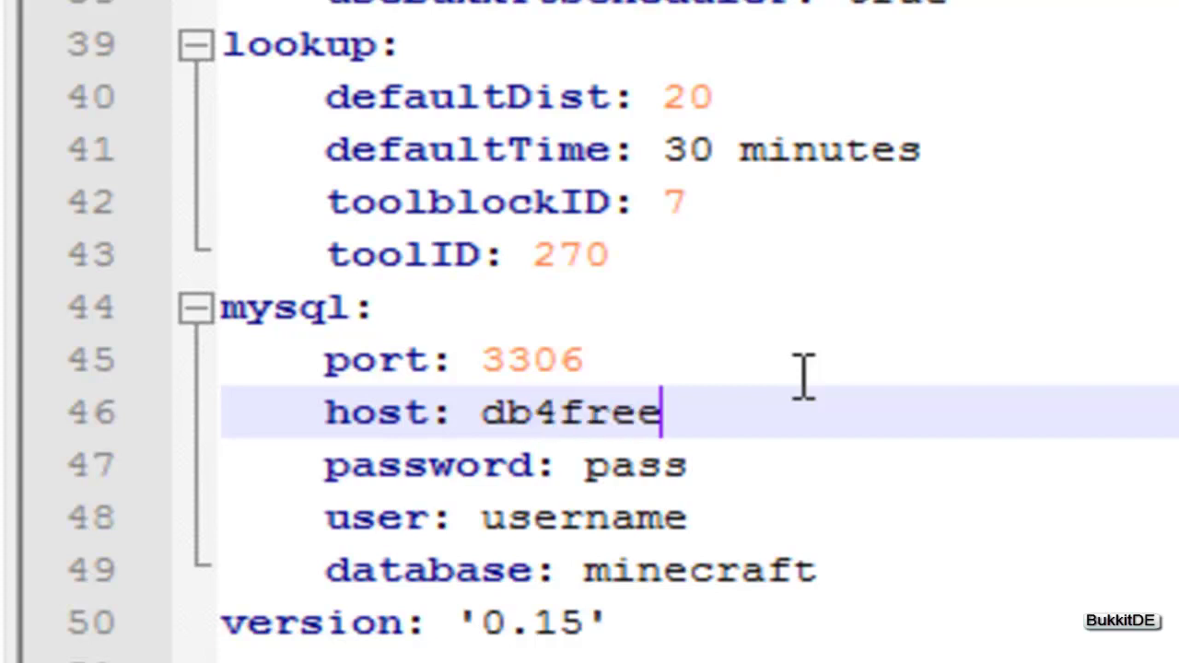
type(".net")
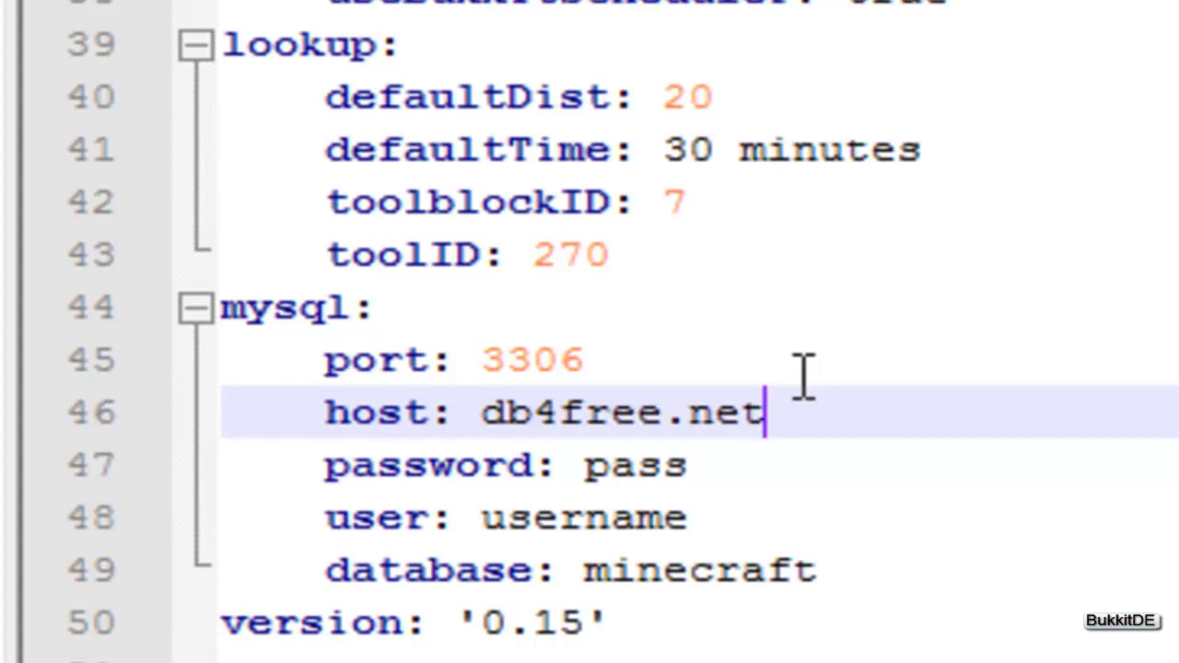
Replace the password placeholder with the account password, and user and database with debukkitde.
left_click_drag(725, 456, 614, 482)
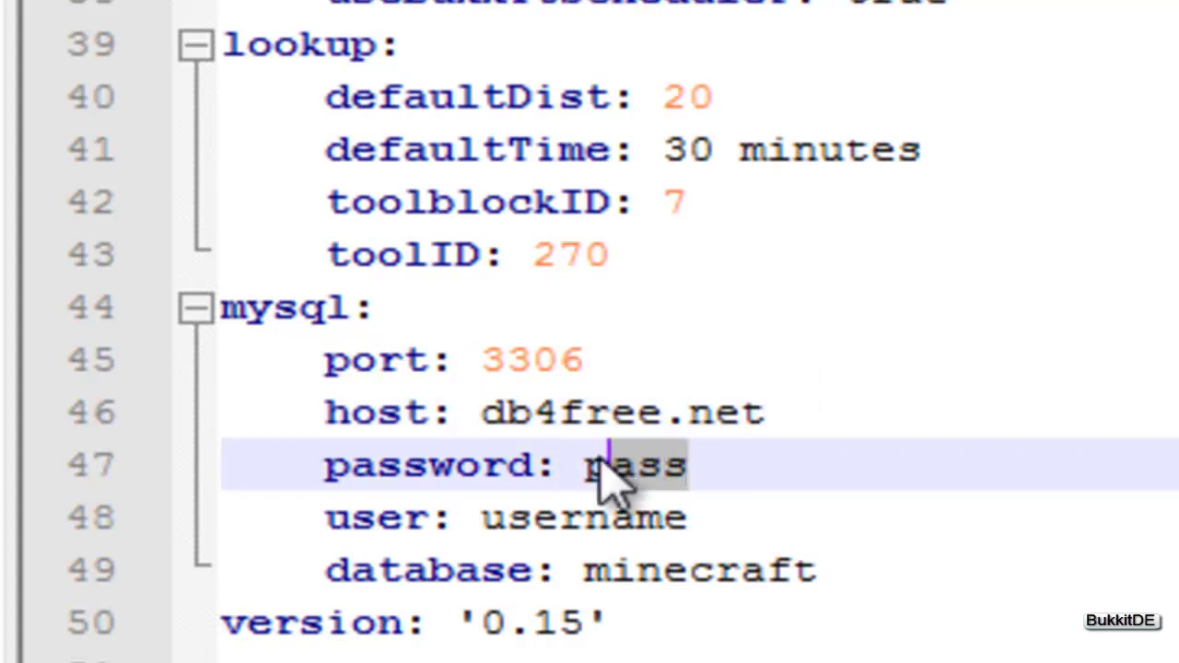
key("BackSpace")
key("BackSpace")
type("123456")
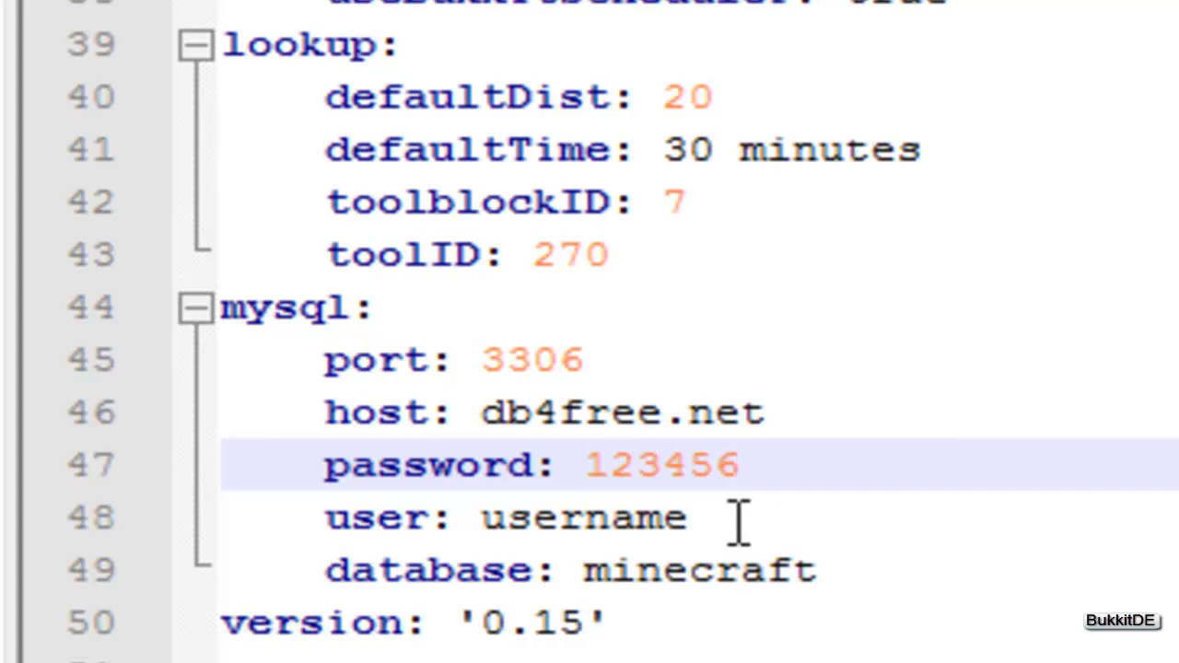
left_click_drag(739, 524, 477, 518)
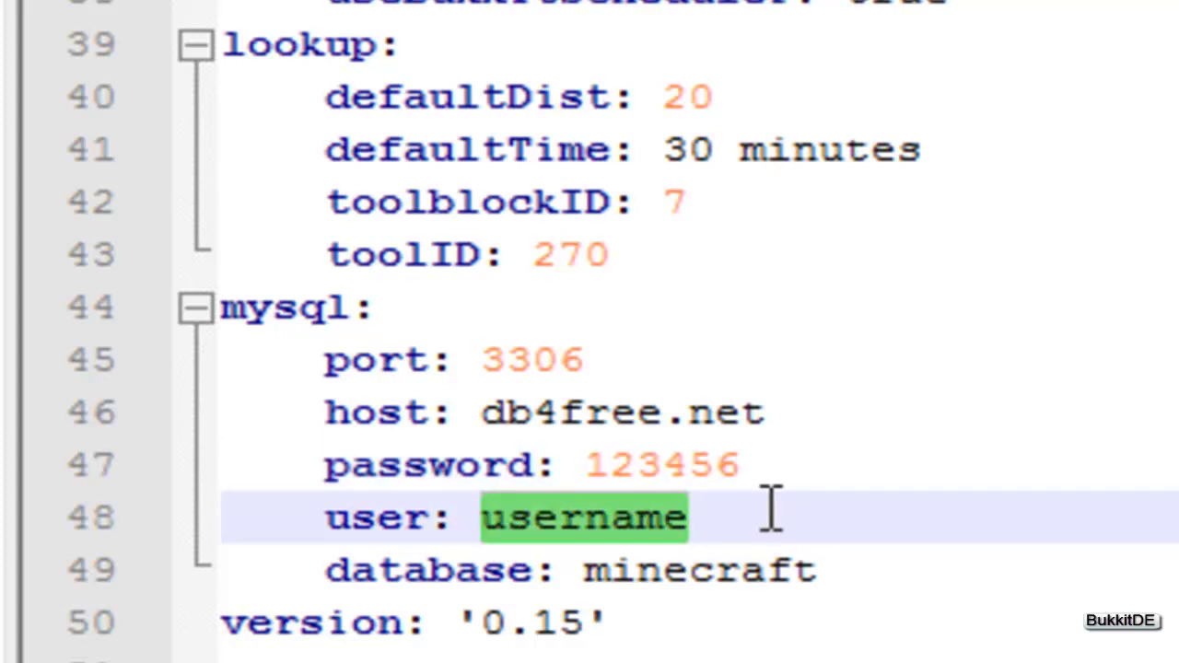
type("debukkitde")
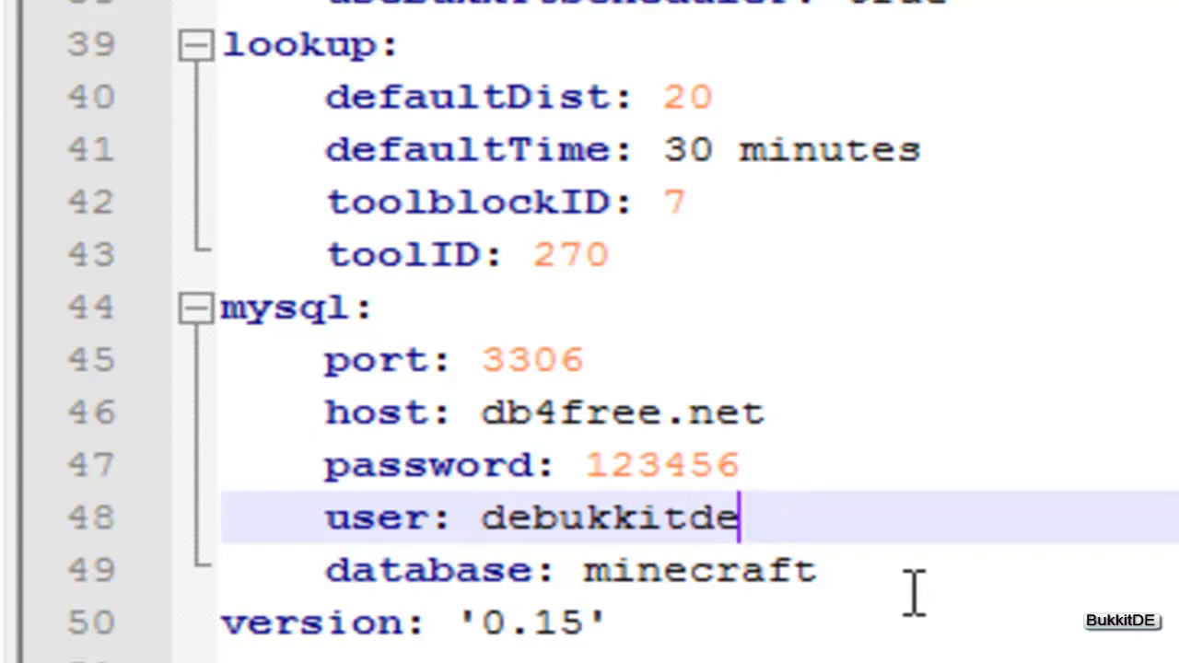
left_click_drag(819, 571, 584, 594)
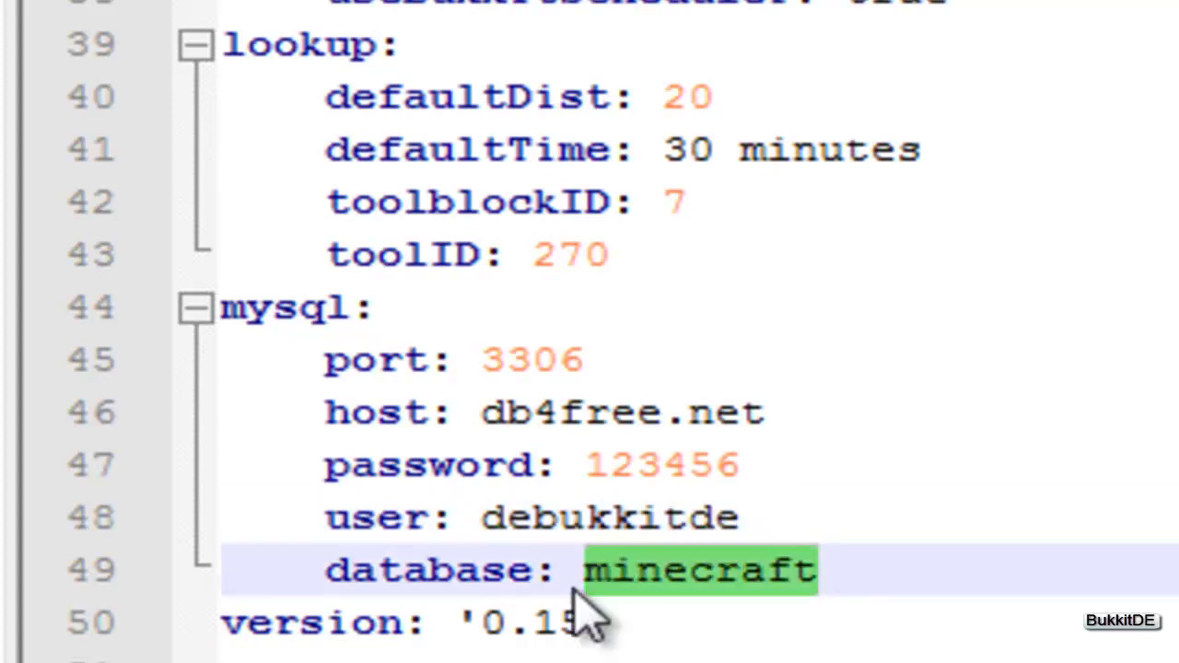
type("debukkitde")
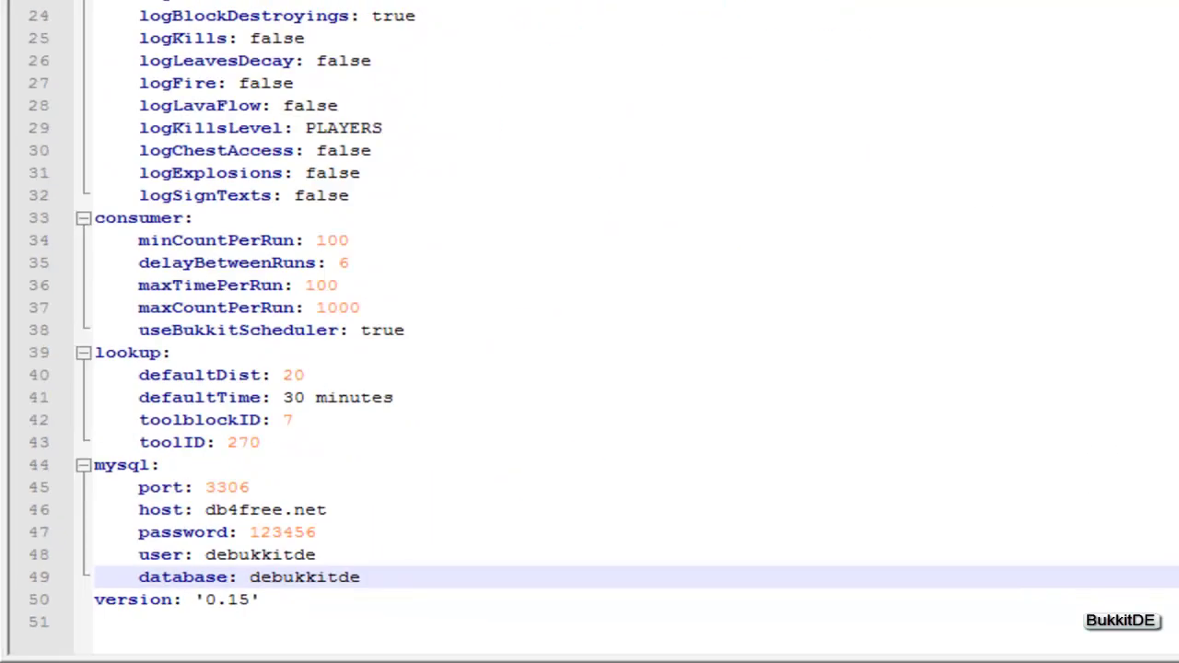
Start the server with START 32bit in Bukkit Server 1.5 32bit, then close its console once stopped.
left_click(1112, 9)
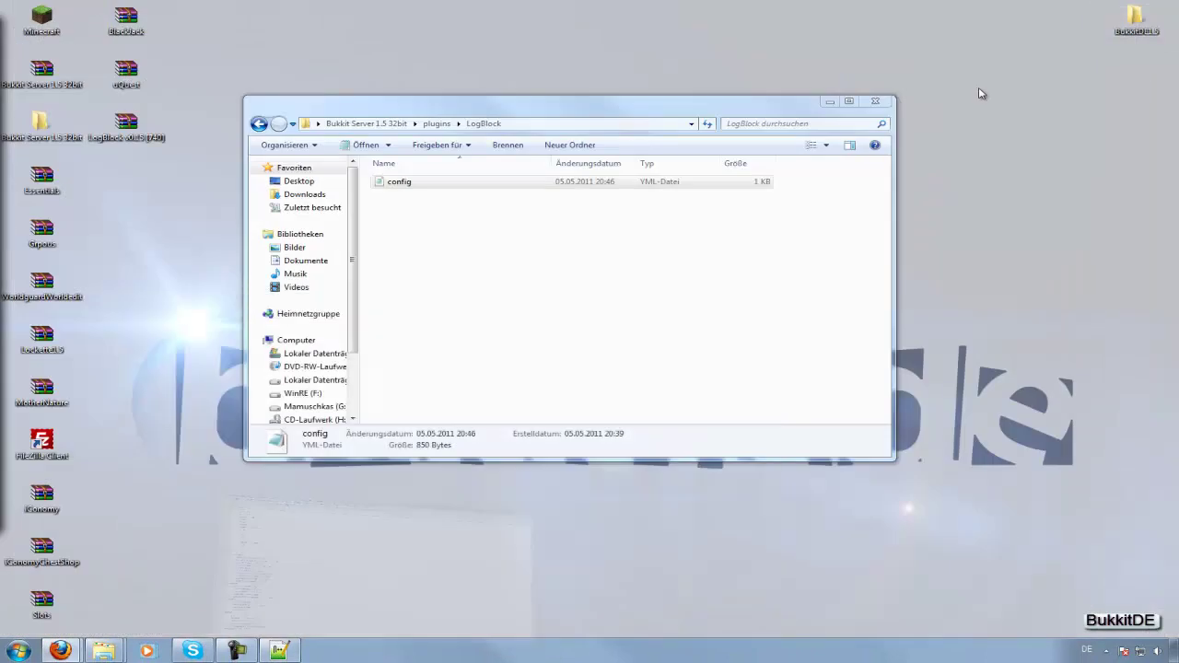
left_click(261, 123)
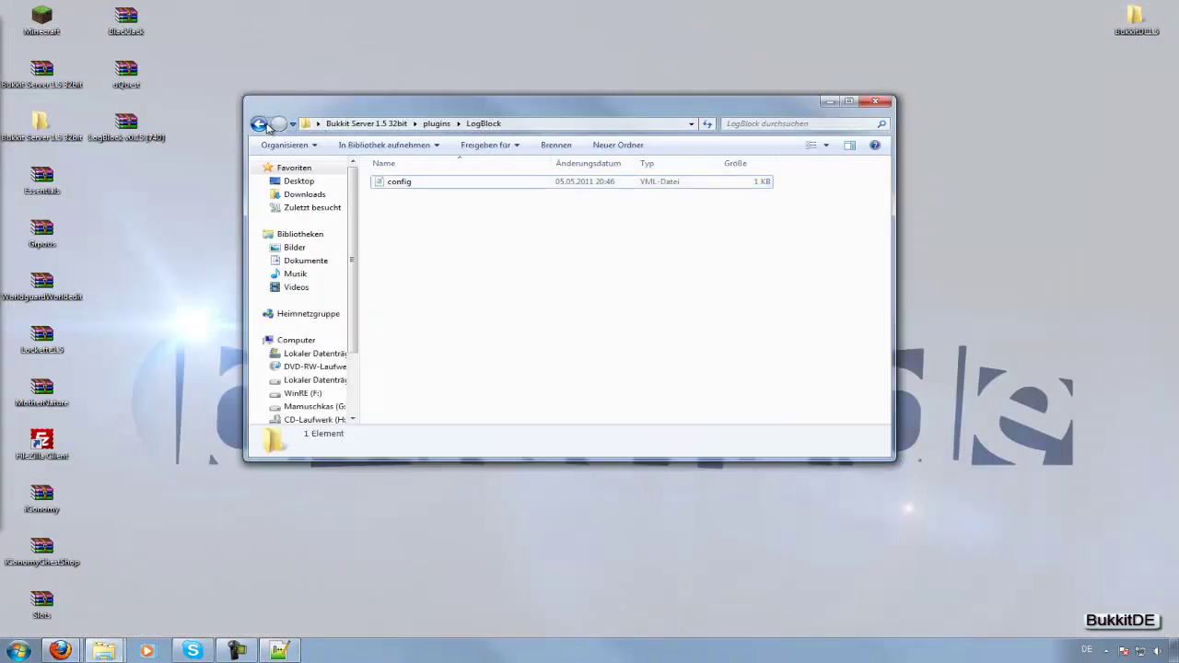
left_click(261, 124)
double_click(458, 355)
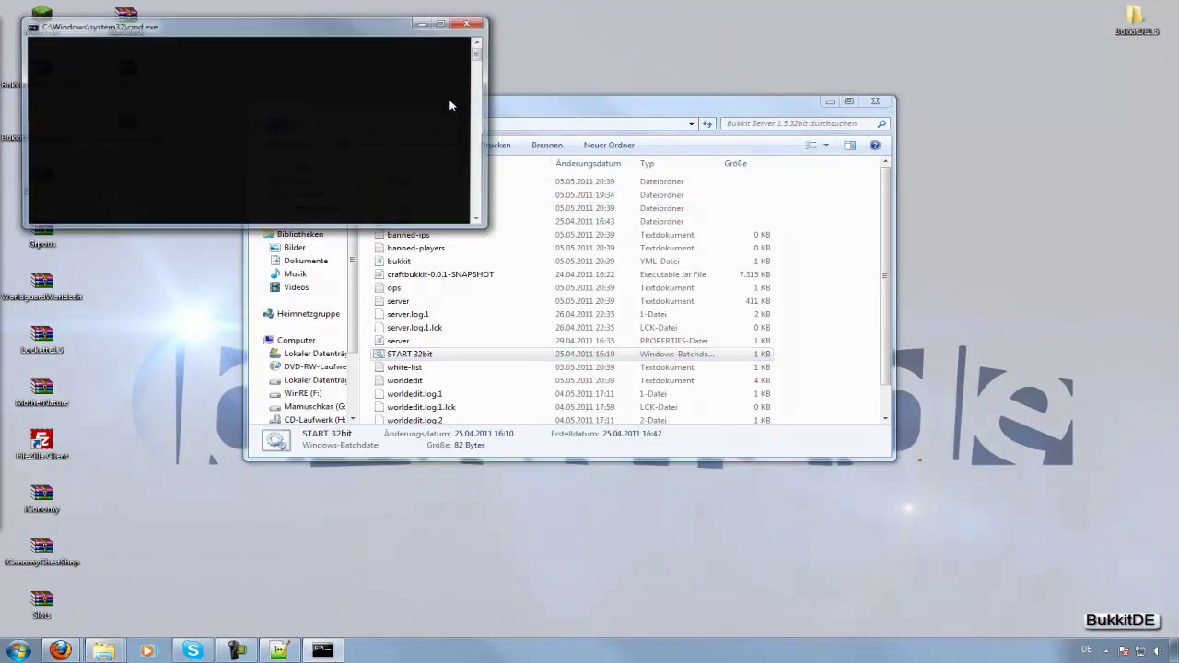
key("super+Right")
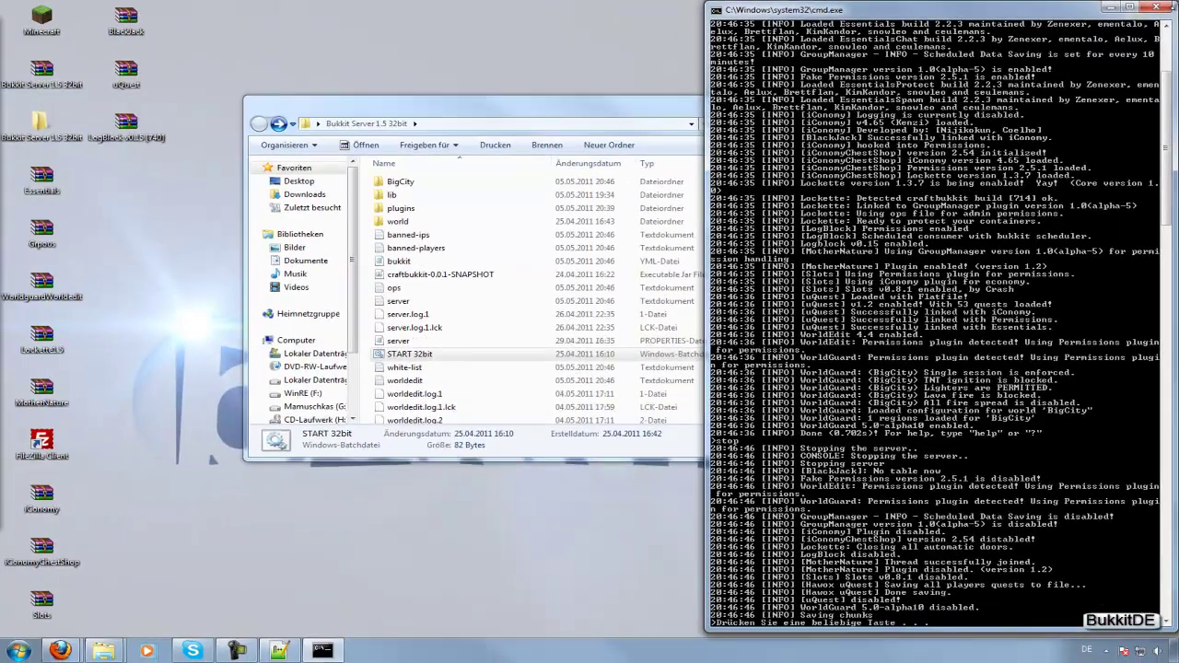
left_click(1158, 9)
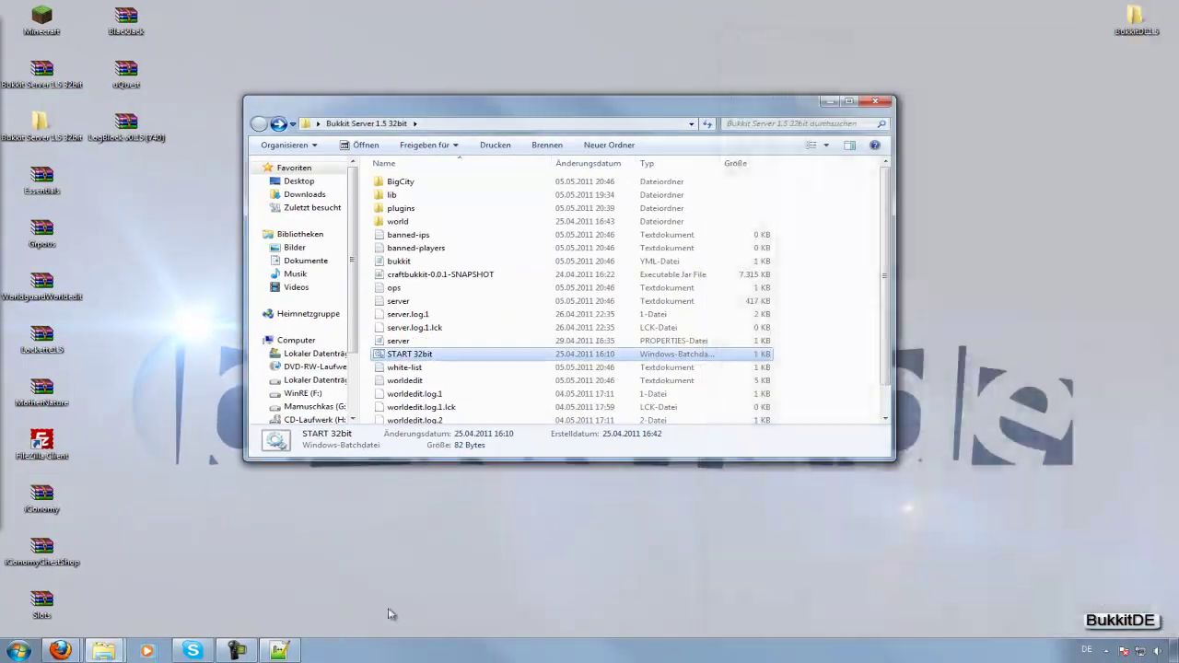
mouse_move(60, 651)
left_click(98, 553)
left_click(27, 164)
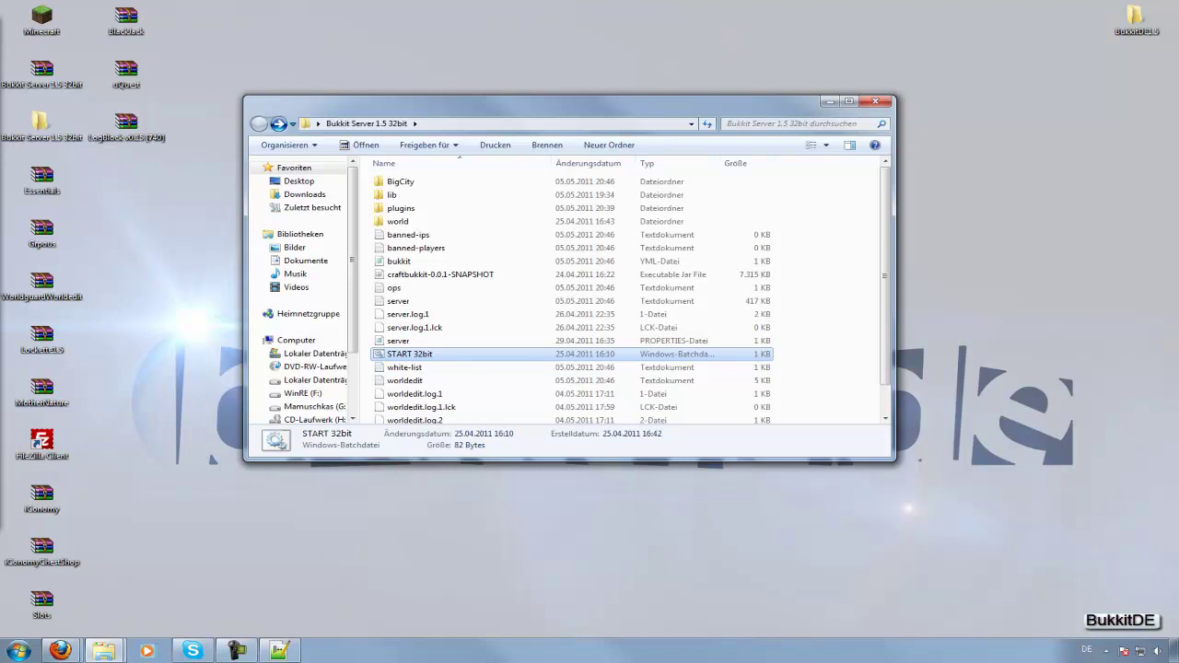
scroll(627, 294, "down", 1)
scroll(626, 294, "up", 1)
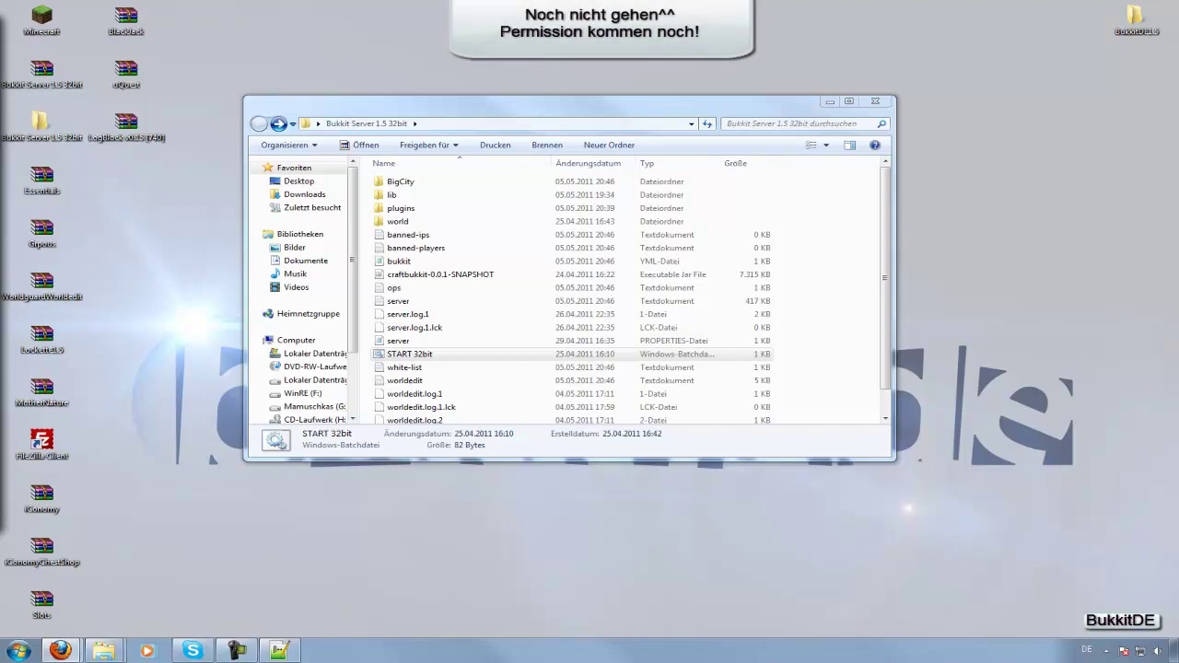
Show Nitrado's MySQL DB page listing the localhost hostname, user and database name.
key("alt+Tab")
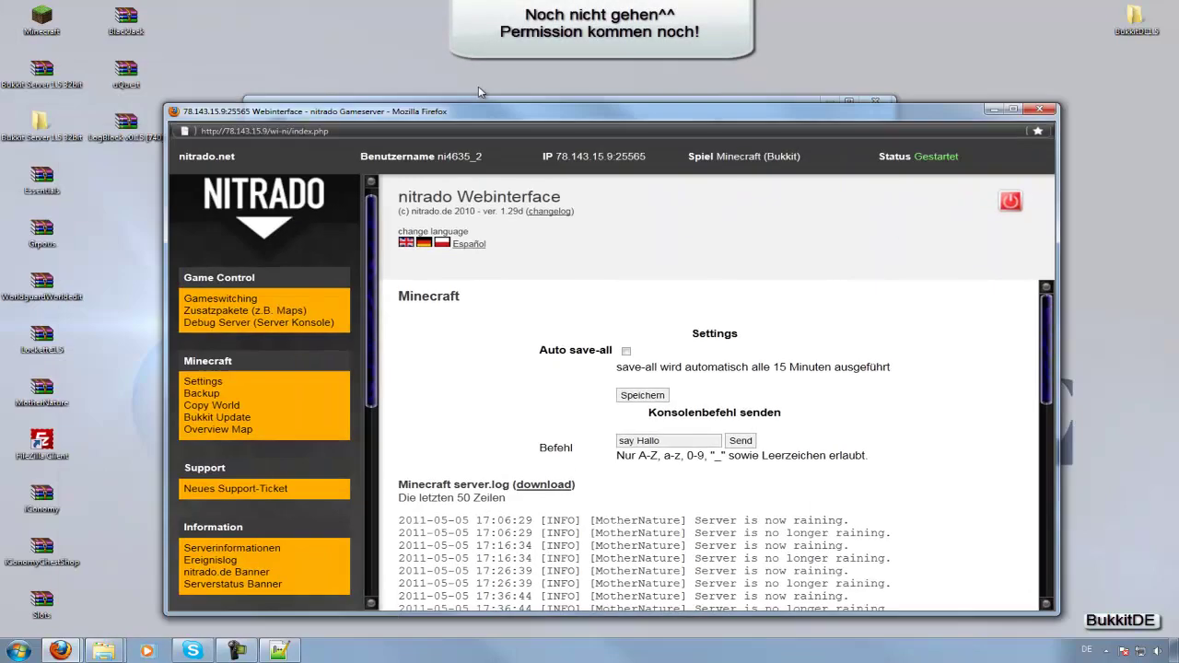
scroll(203, 256, "up", 1)
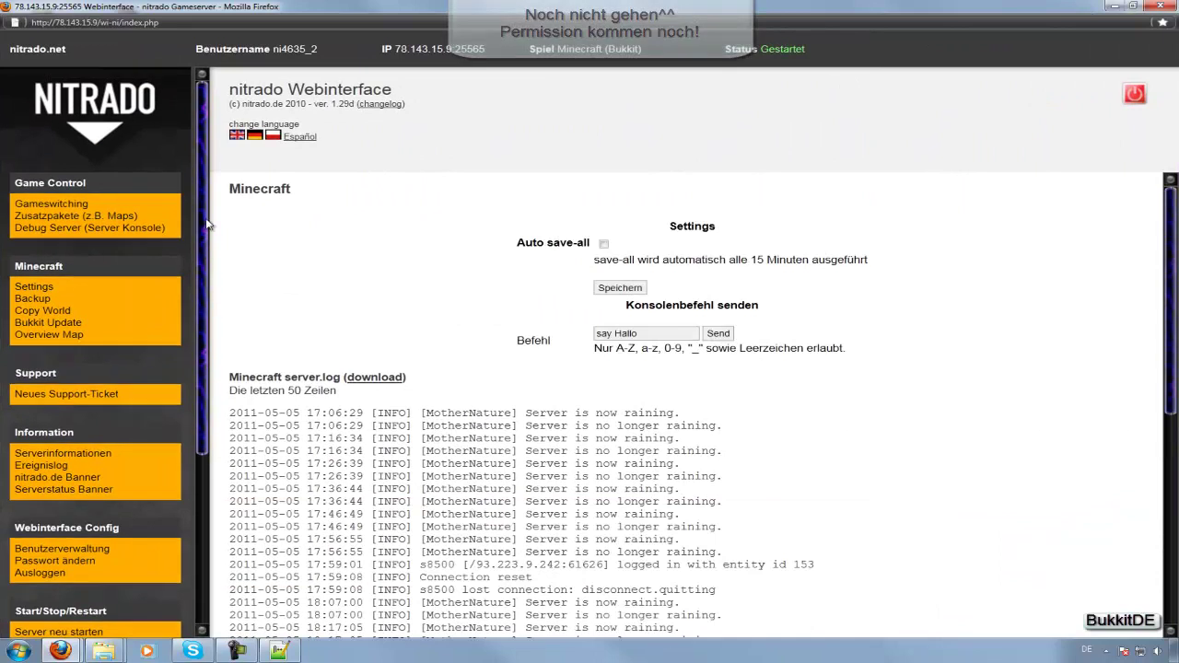
scroll(205, 161, "down", 5)
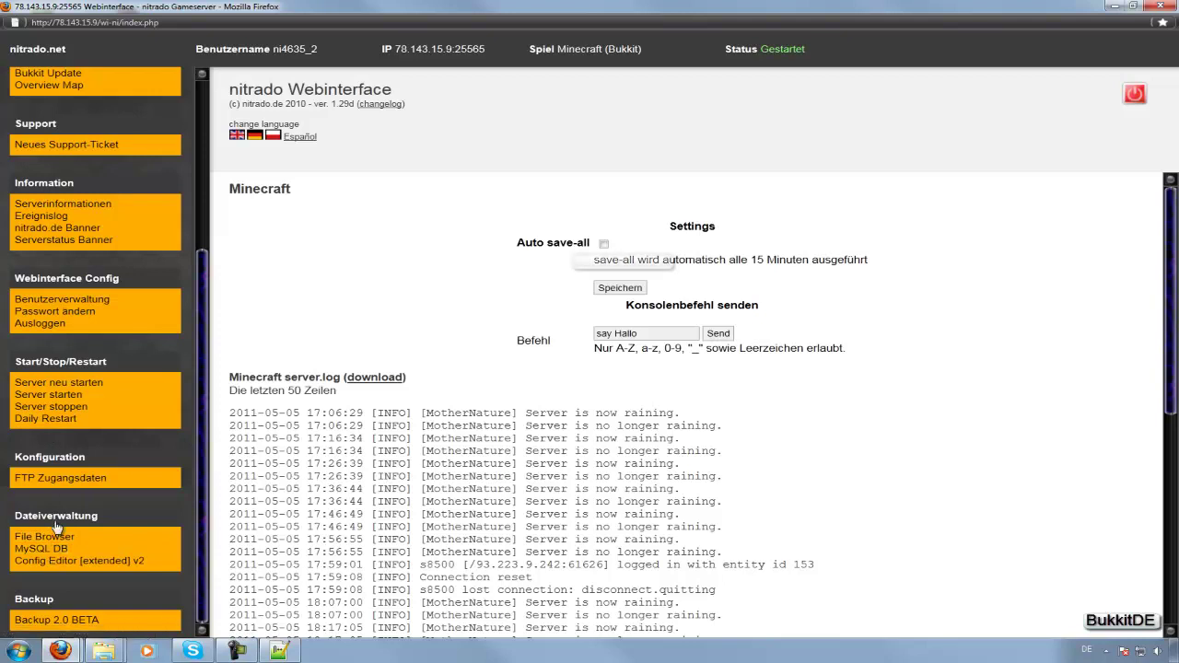
left_click(46, 550)
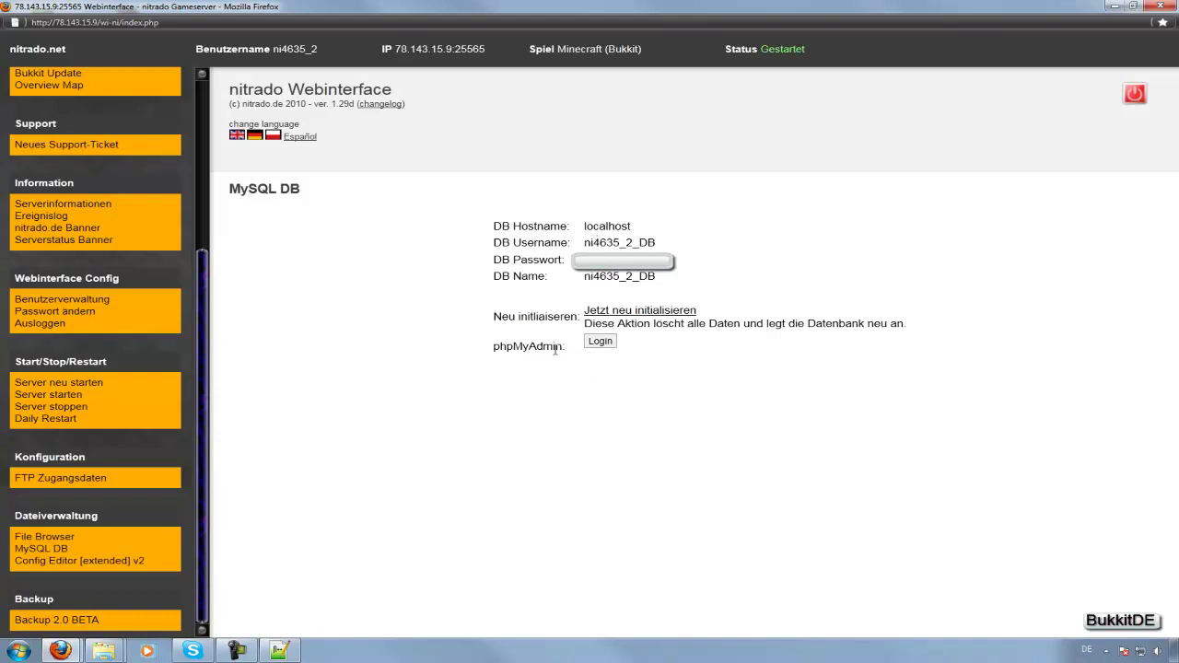
Log into phpMyAdmin for the localhost database, then select the database user name on the Benutzer line.
left_click(600, 343)
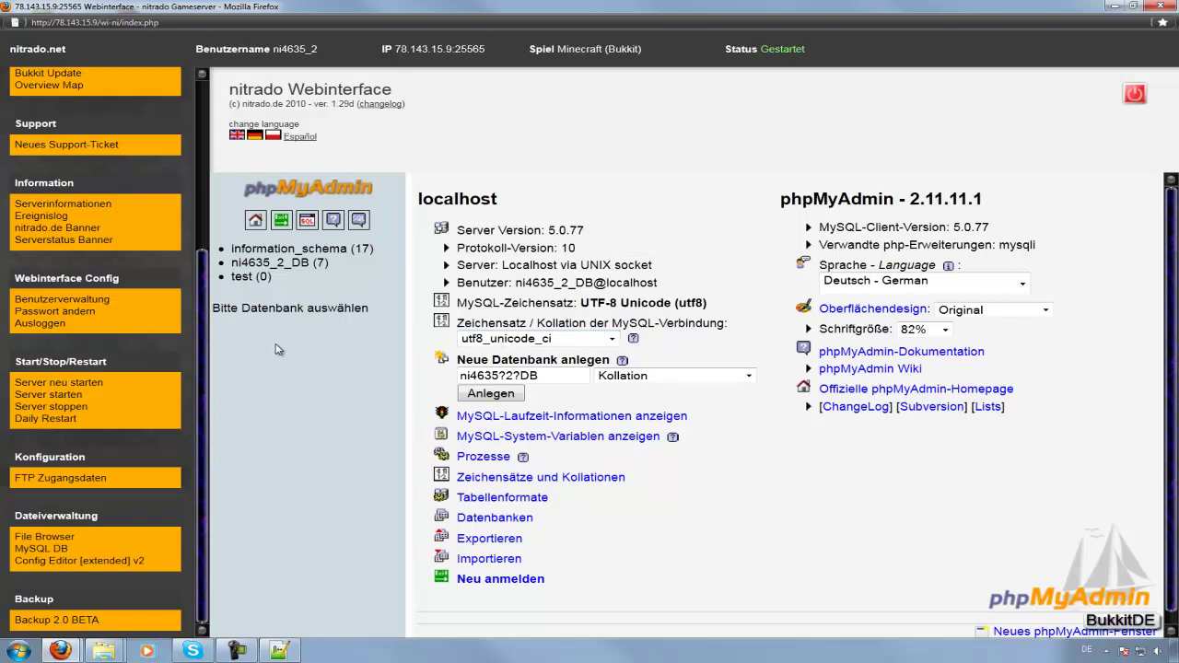
left_click(254, 276)
left_click_drag(511, 283, 594, 283)
key("ctrl+c")
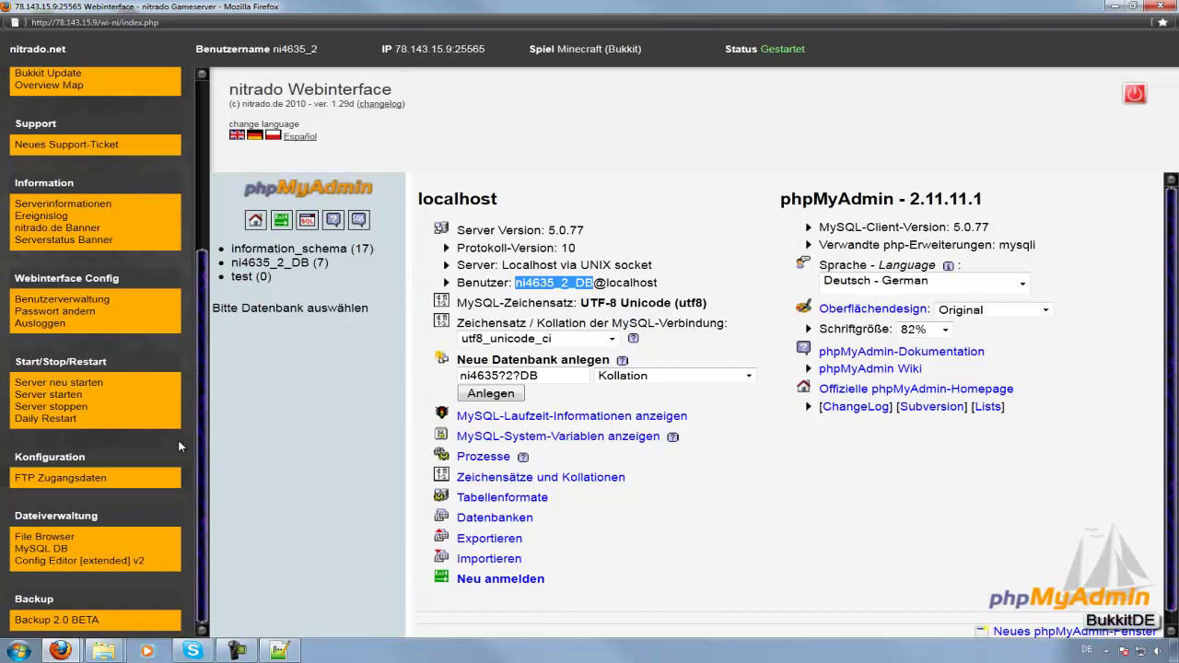
Review LogBlock's config.yml from the Nitrado file browser, showing host localhost, then minimize Firefox.
left_click(40, 543)
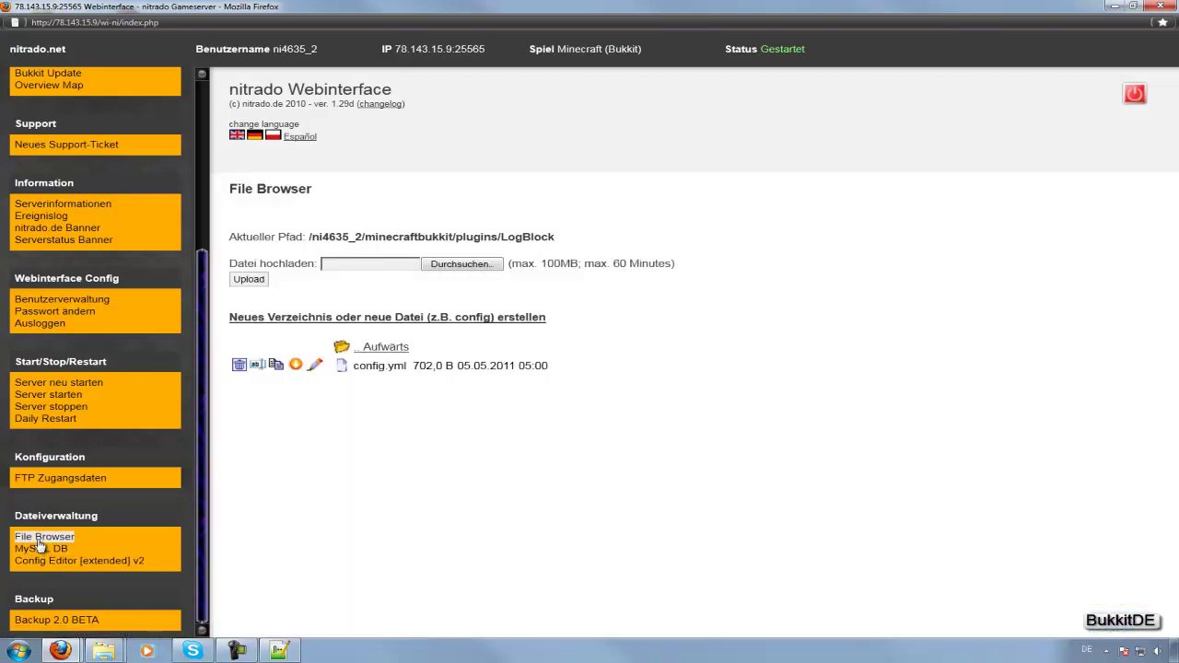
left_click(315, 366)
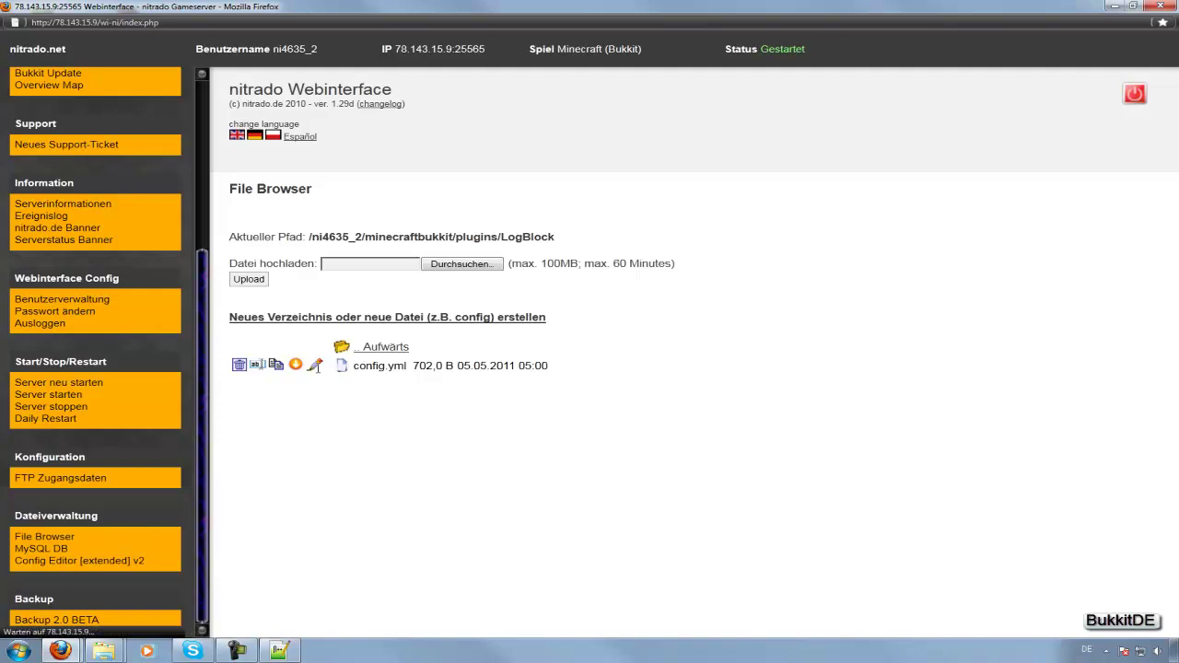
scroll(318, 369, "down", 8)
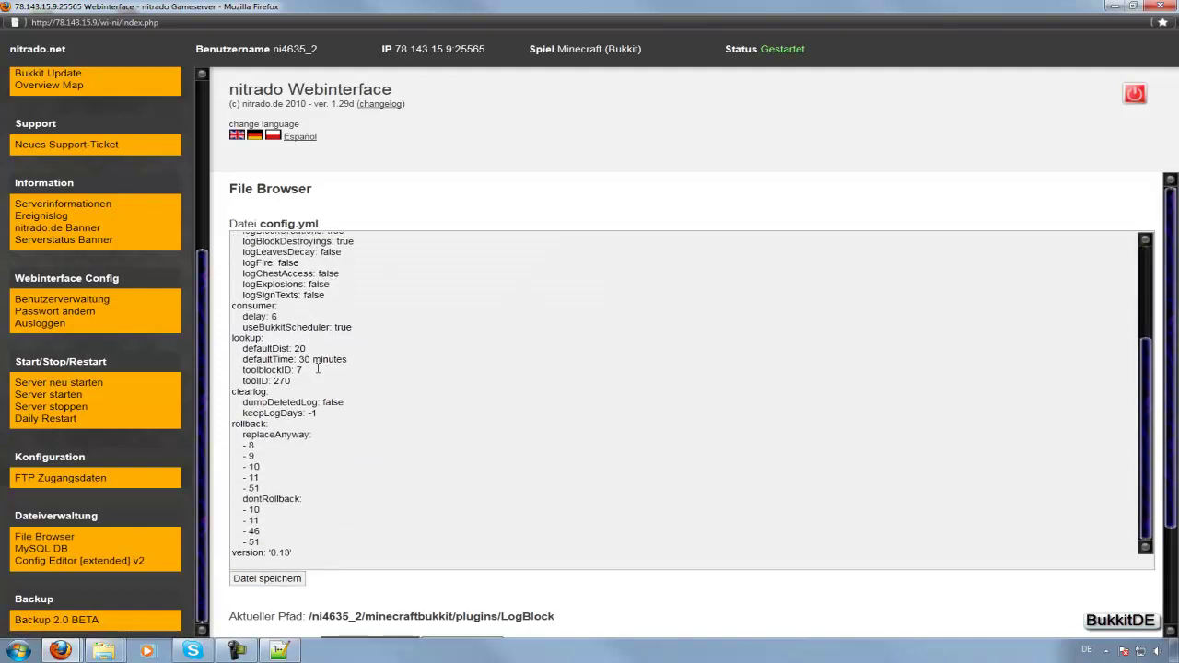
scroll(318, 369, "up", 5)
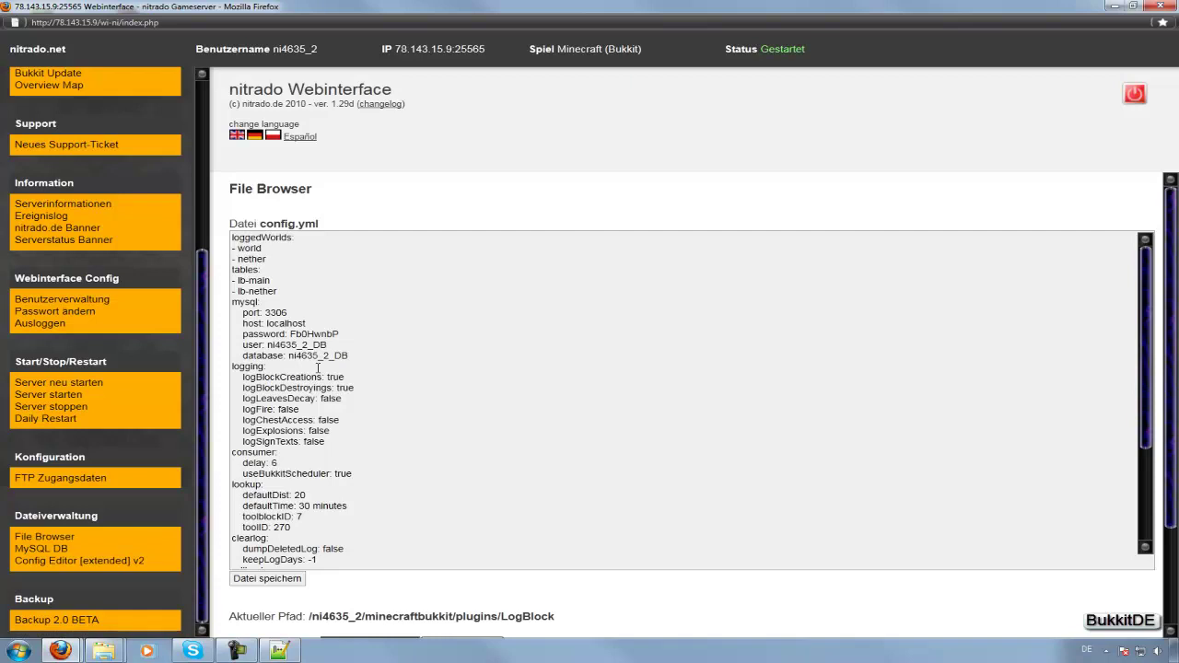
scroll(318, 368, "down", 5)
scroll(318, 369, "up", 5)
key("super+Down")
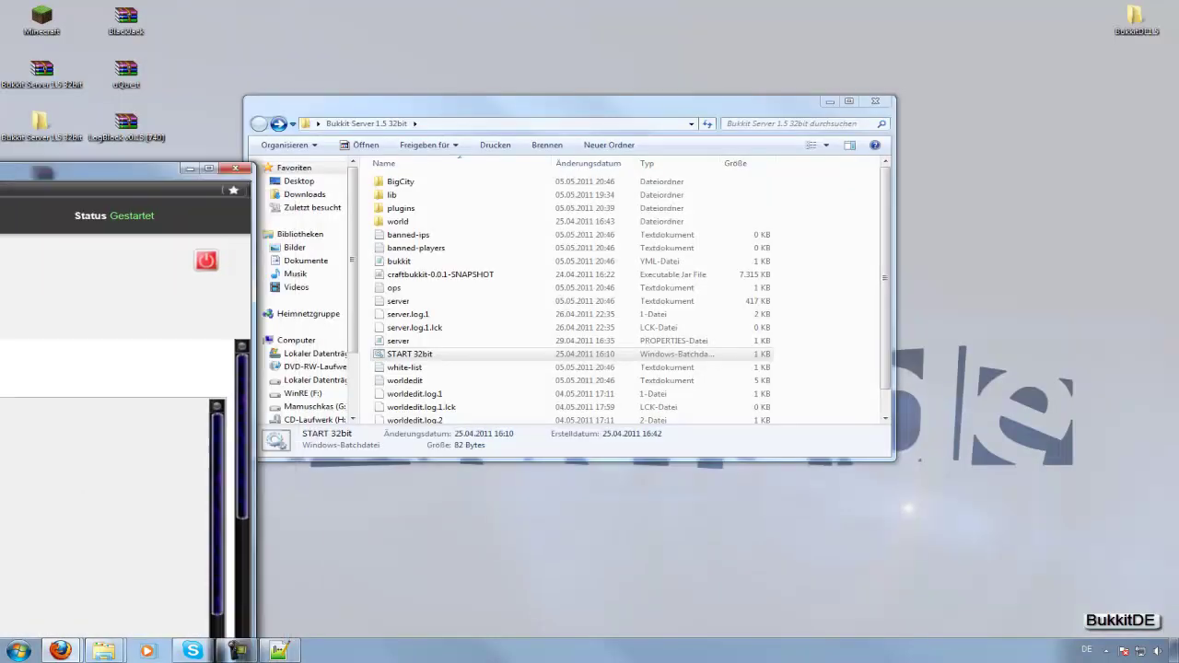
Reload config.yml and replace the db4free.net host with localhost, fixing the typo.
left_click(279, 651)
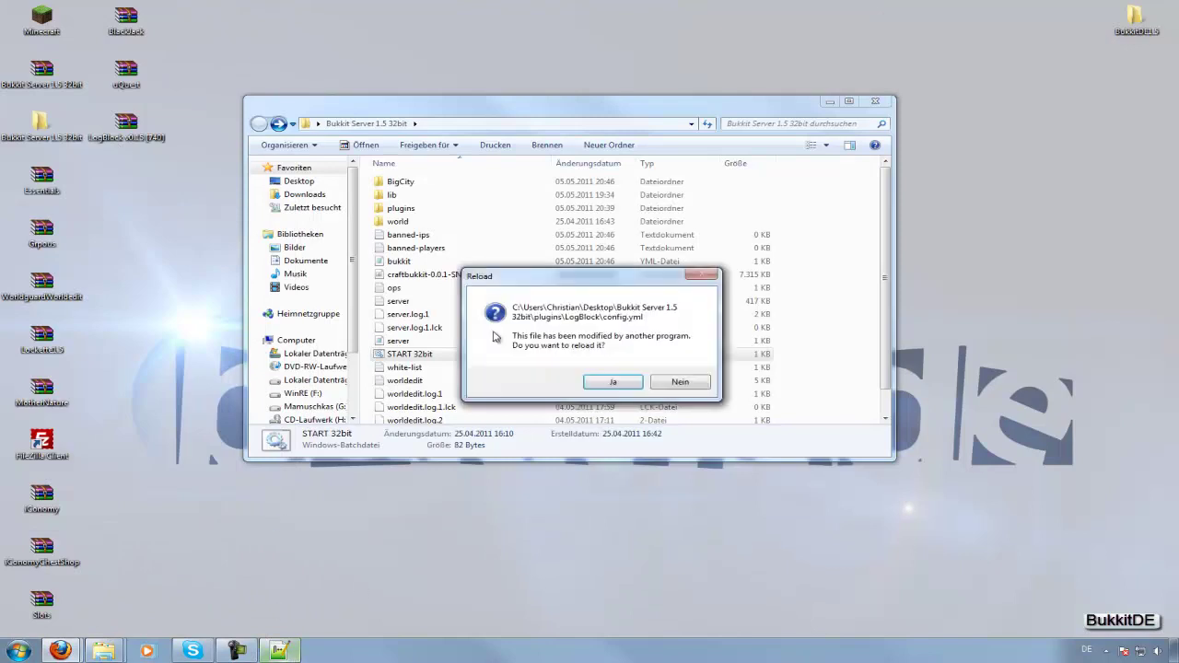
left_click(616, 382)
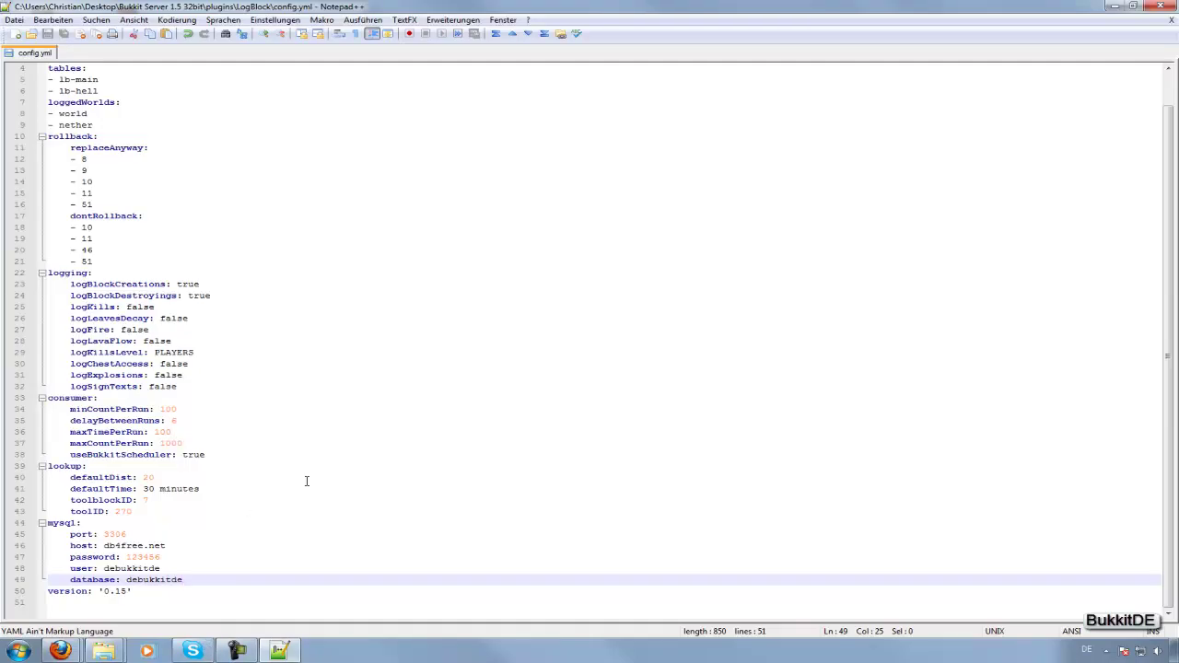
left_click_drag(168, 546, 137, 548)
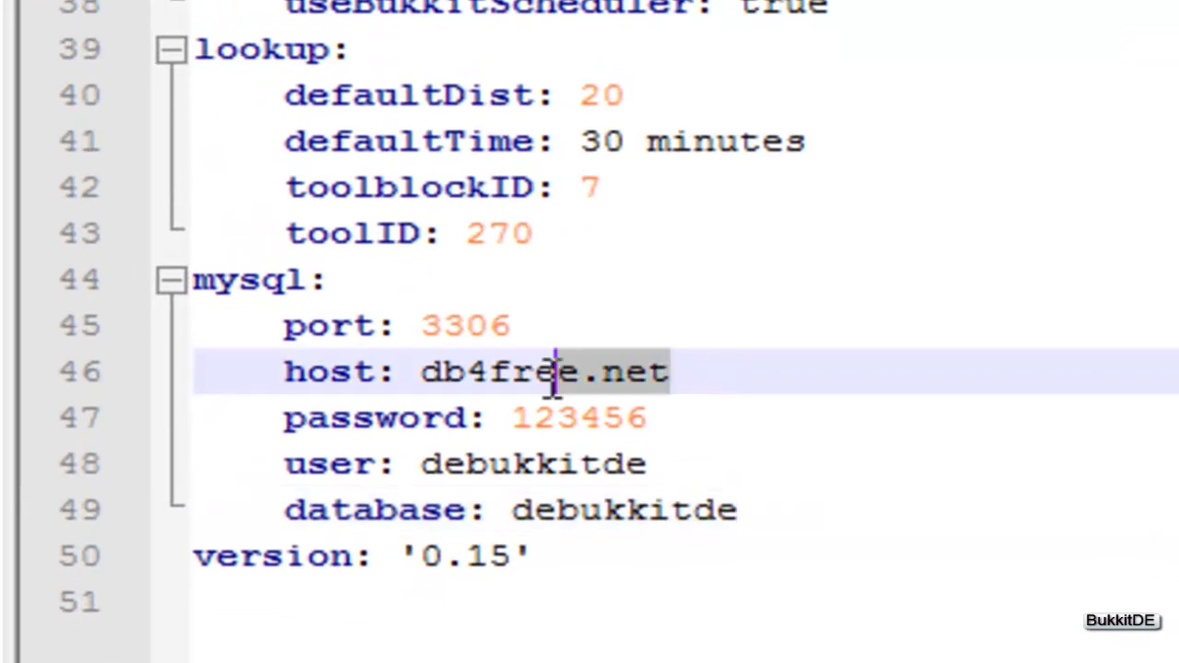
left_click_drag(556, 380, 425, 378)
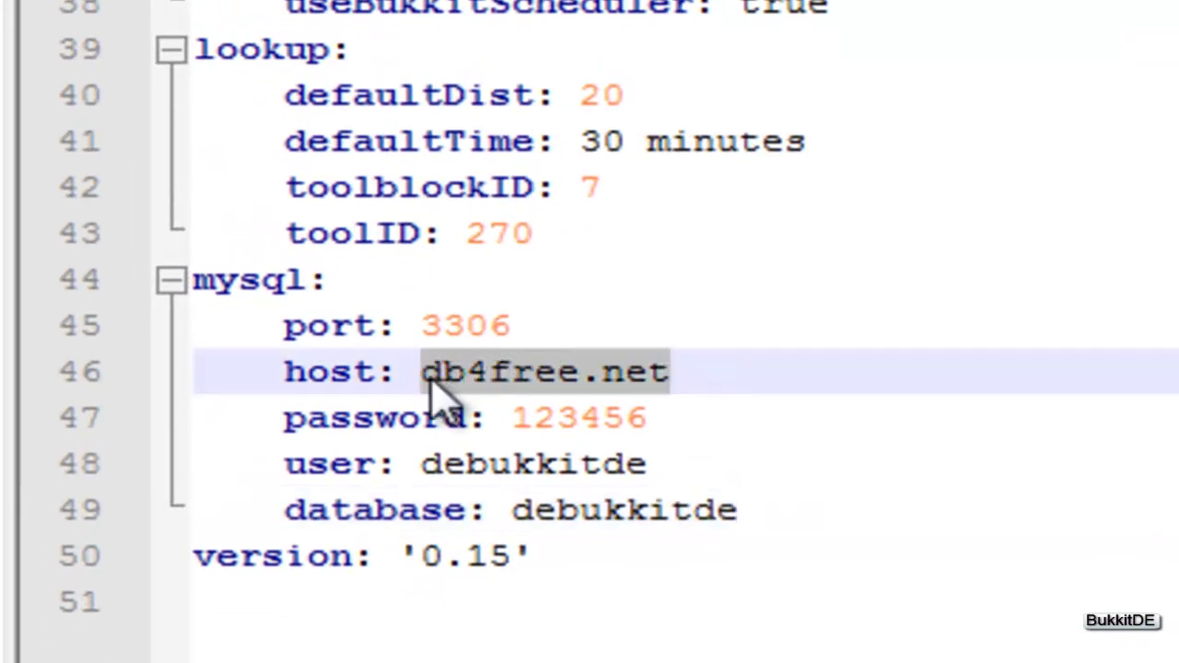
type("lov")
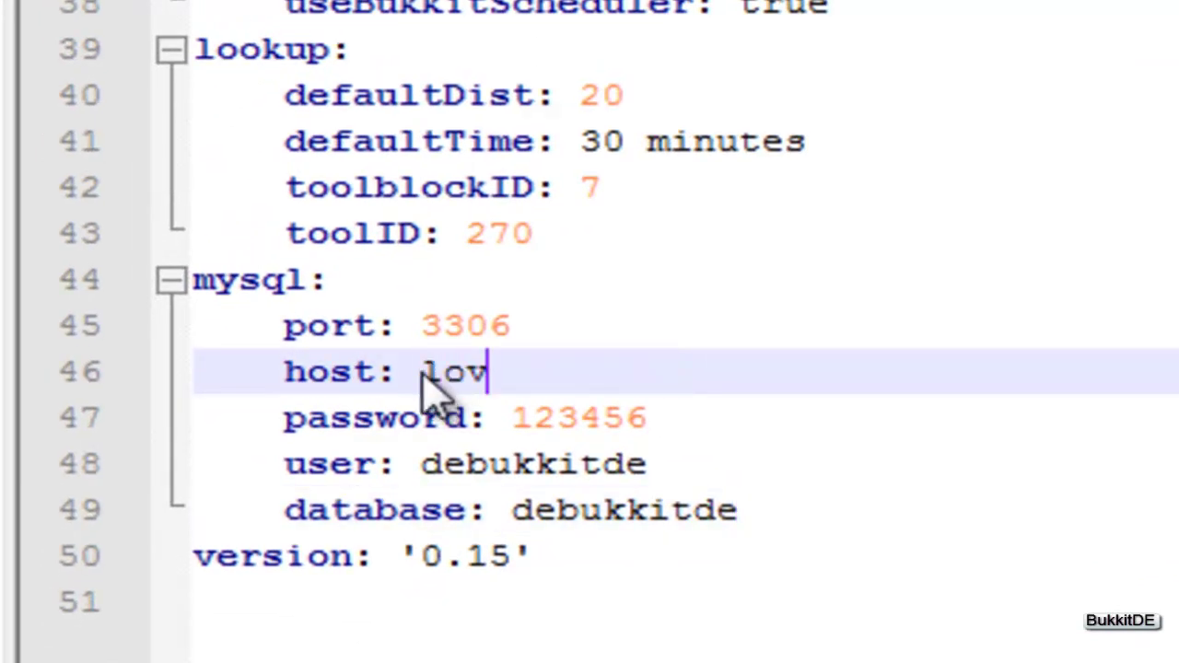
type("alhost")
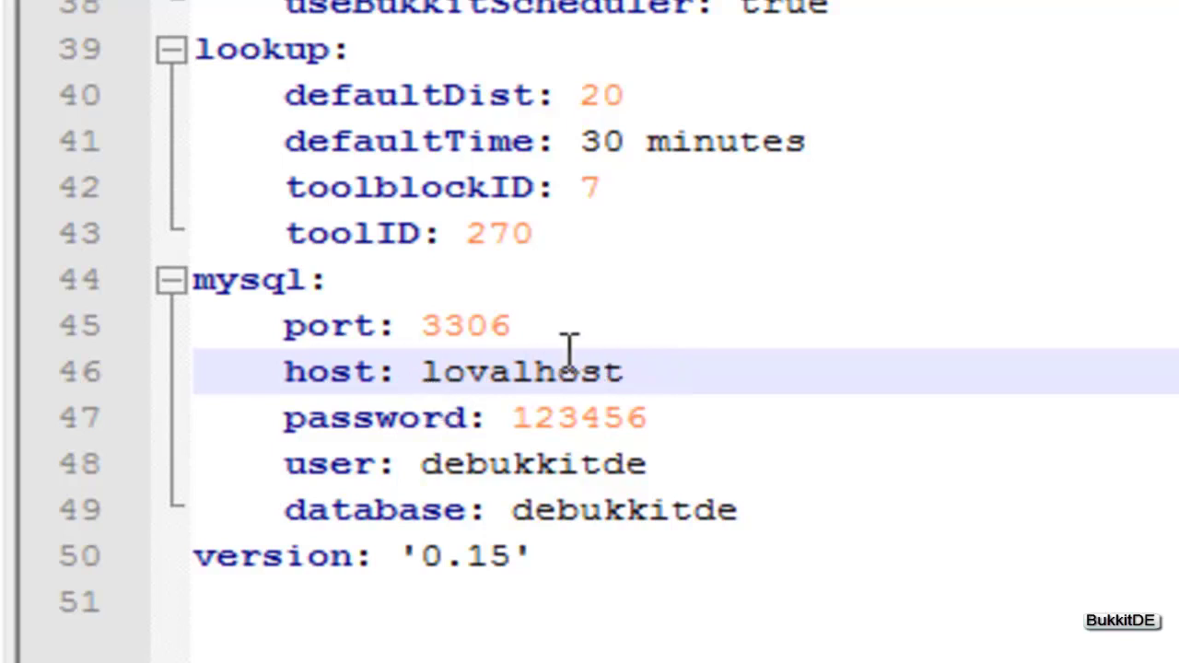
left_click(486, 364)
key("BackSpace")
type("c")
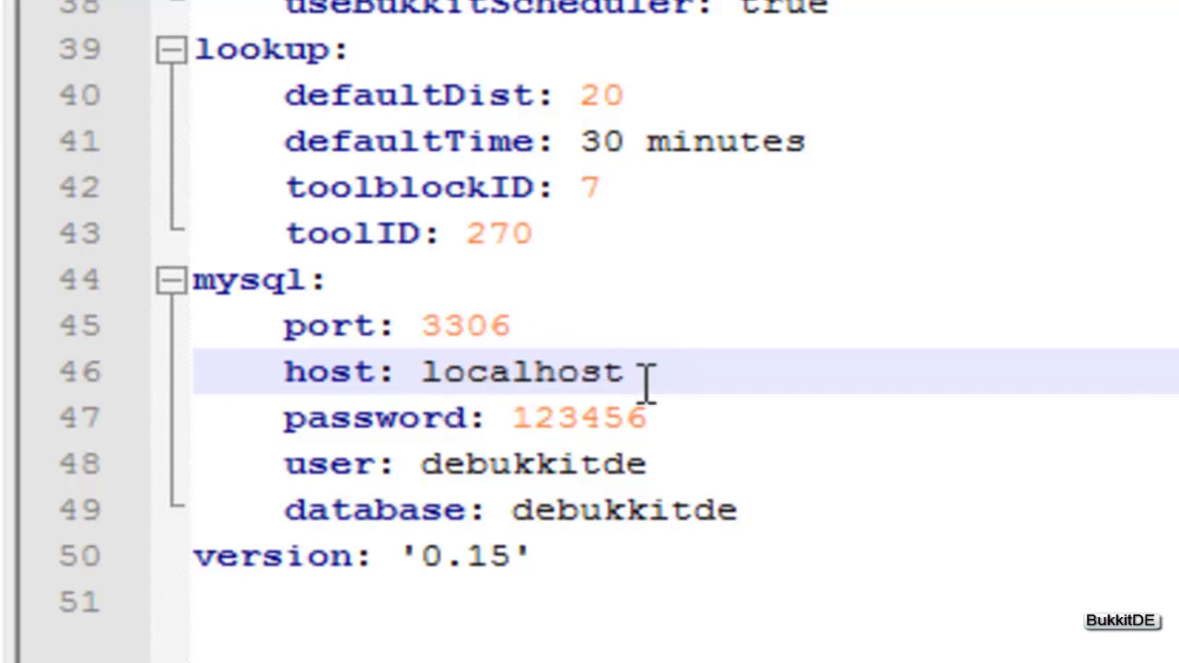
key("End")
Replace the old password, user and database name with the Nitrado database's values.
left_click_drag(650, 419, 513, 420)
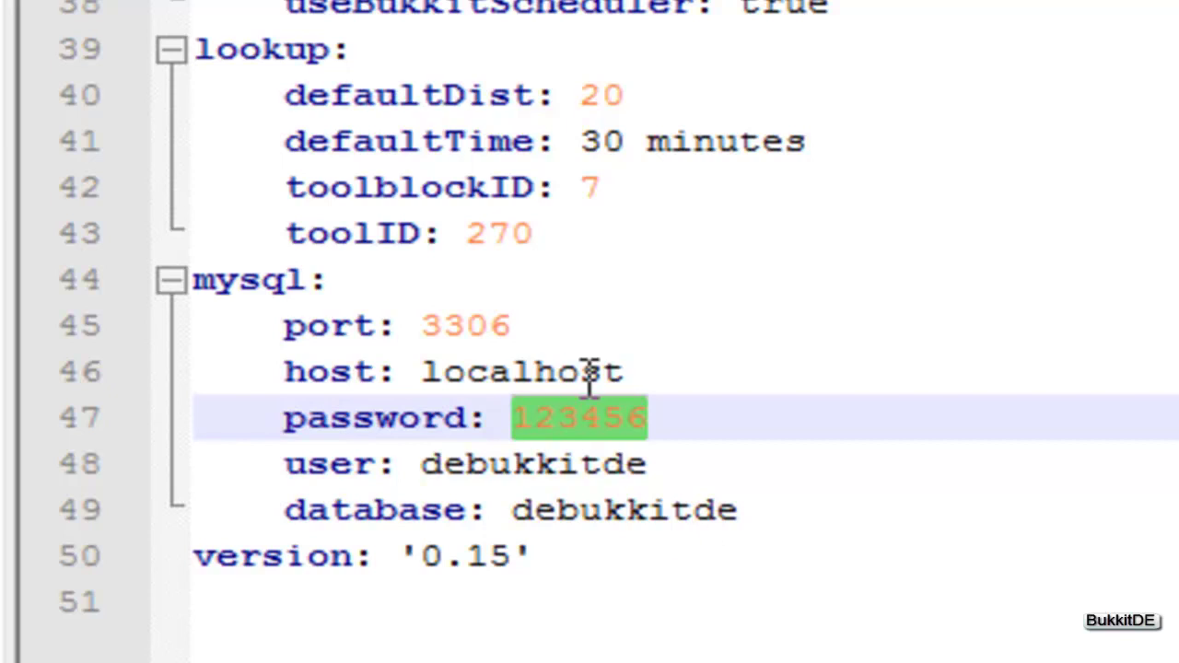
left_click(639, 416)
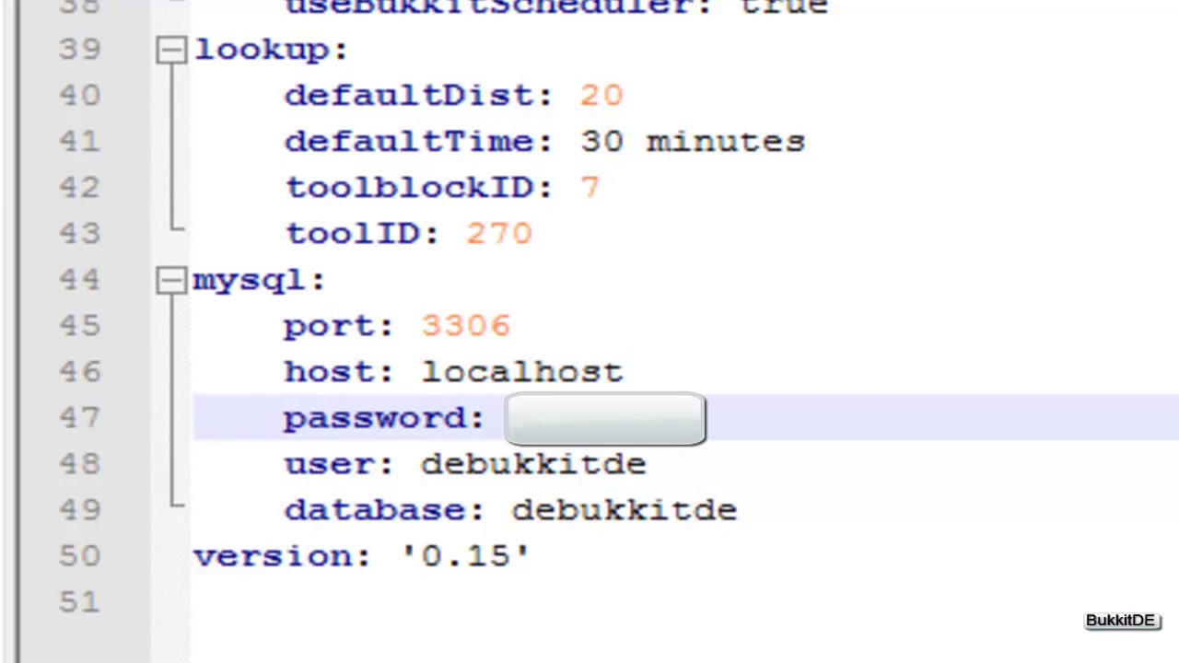
left_click_drag(679, 473, 435, 475)
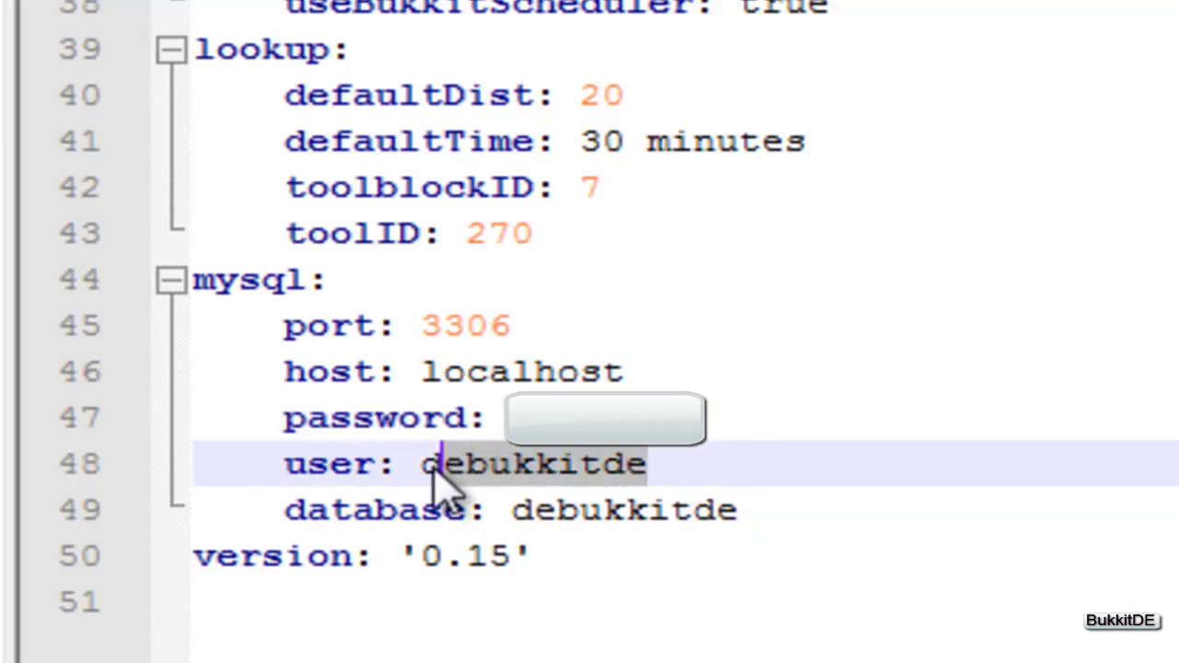
left_click_drag(650, 470, 424, 468)
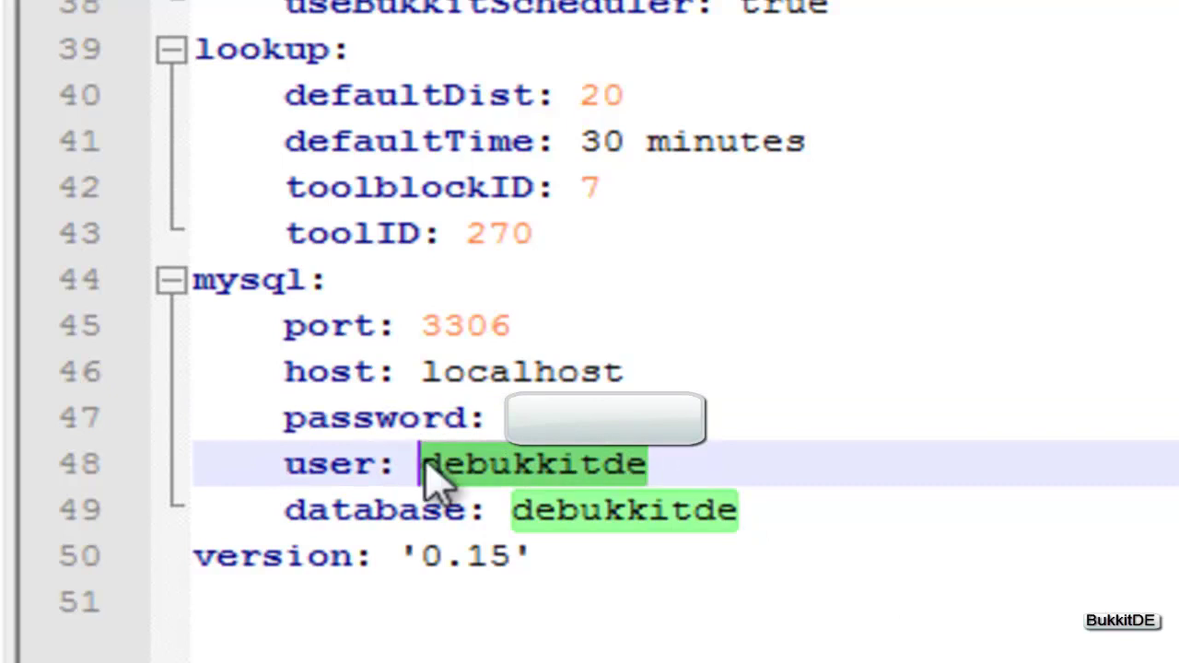
key("ctrl+v")
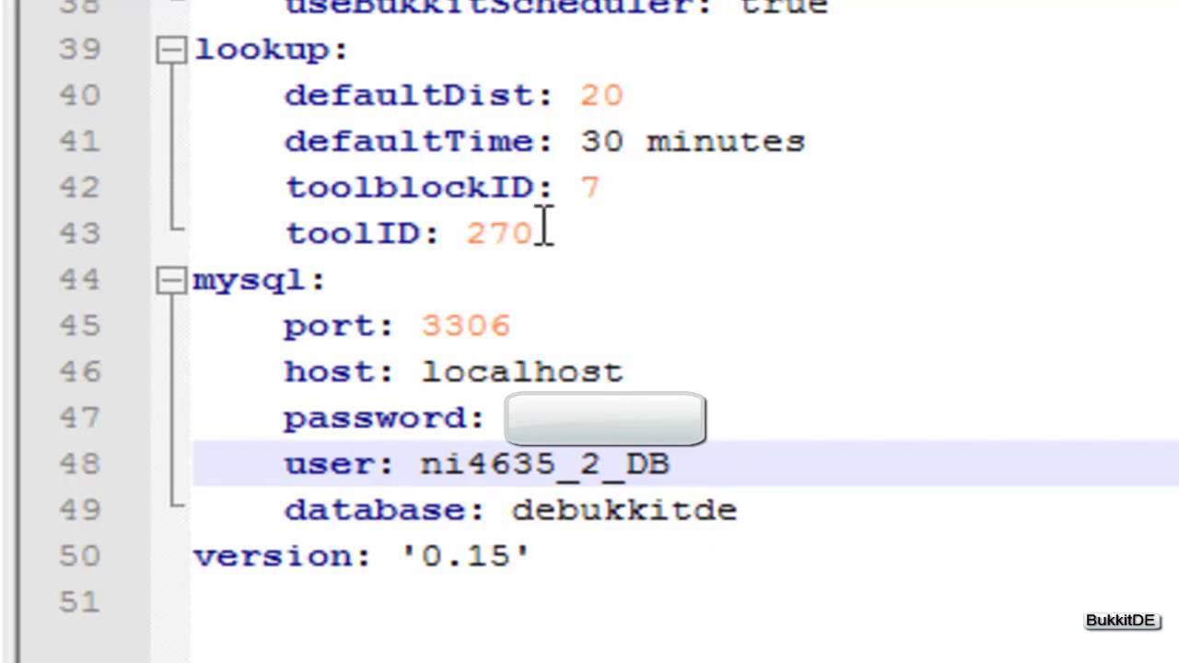
left_click_drag(754, 530, 513, 512)
key("ctrl+v")
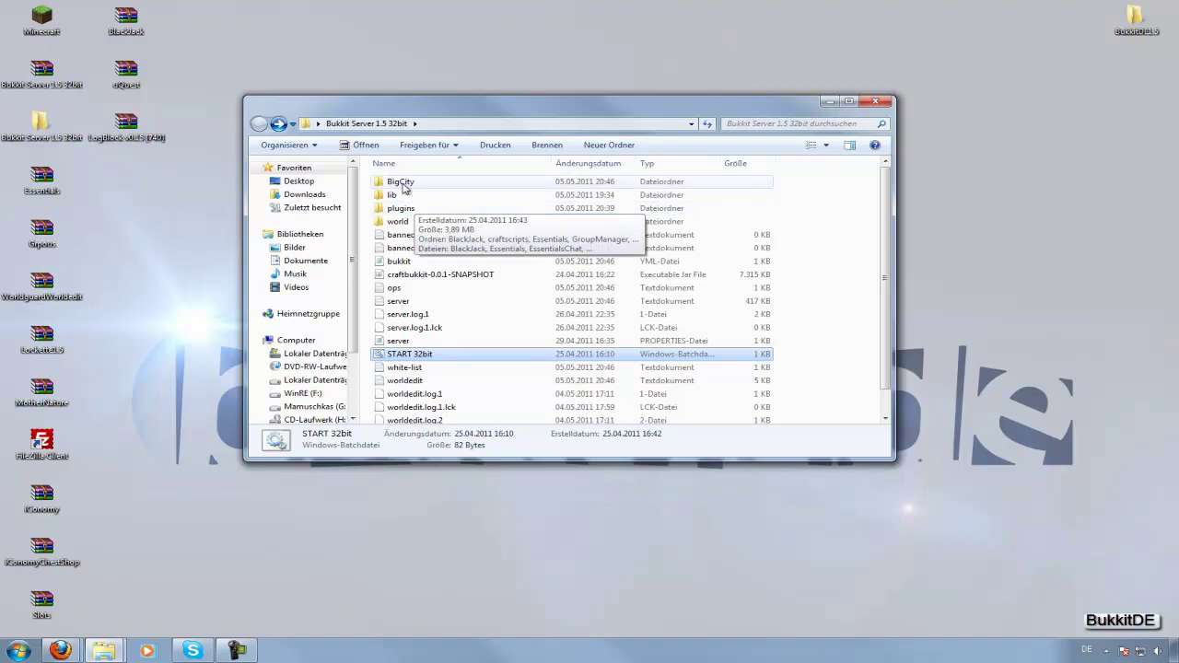
Go into plugins\LogBlock and open its config file with Notepad++.
double_click(405, 210)
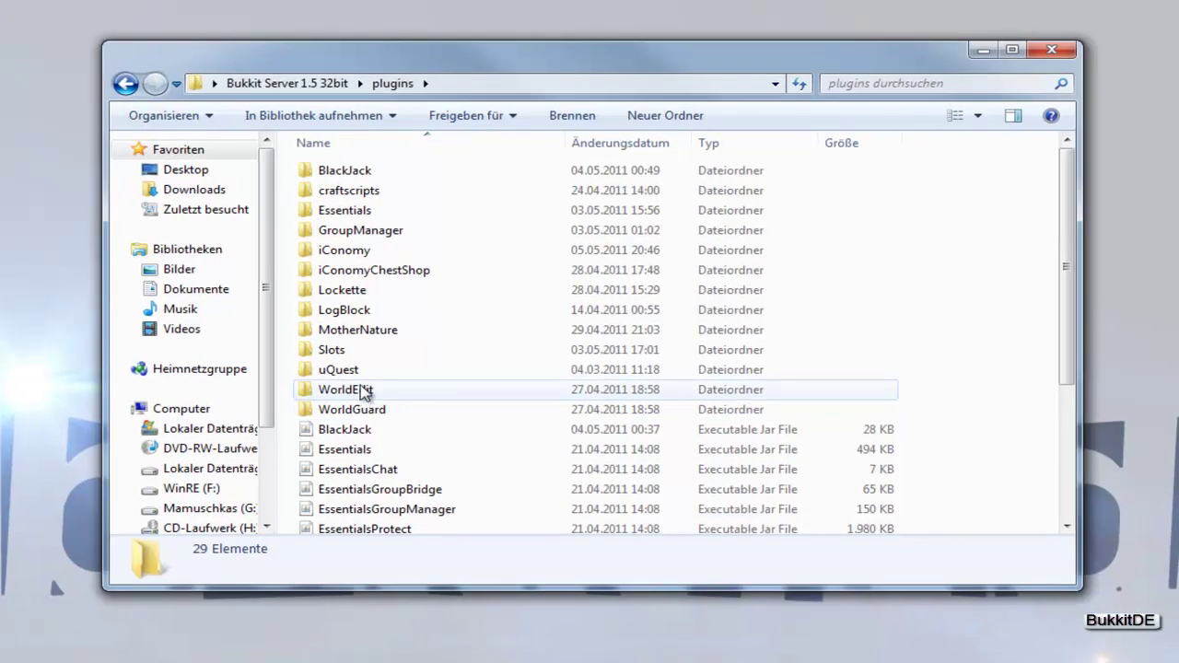
left_click(357, 311)
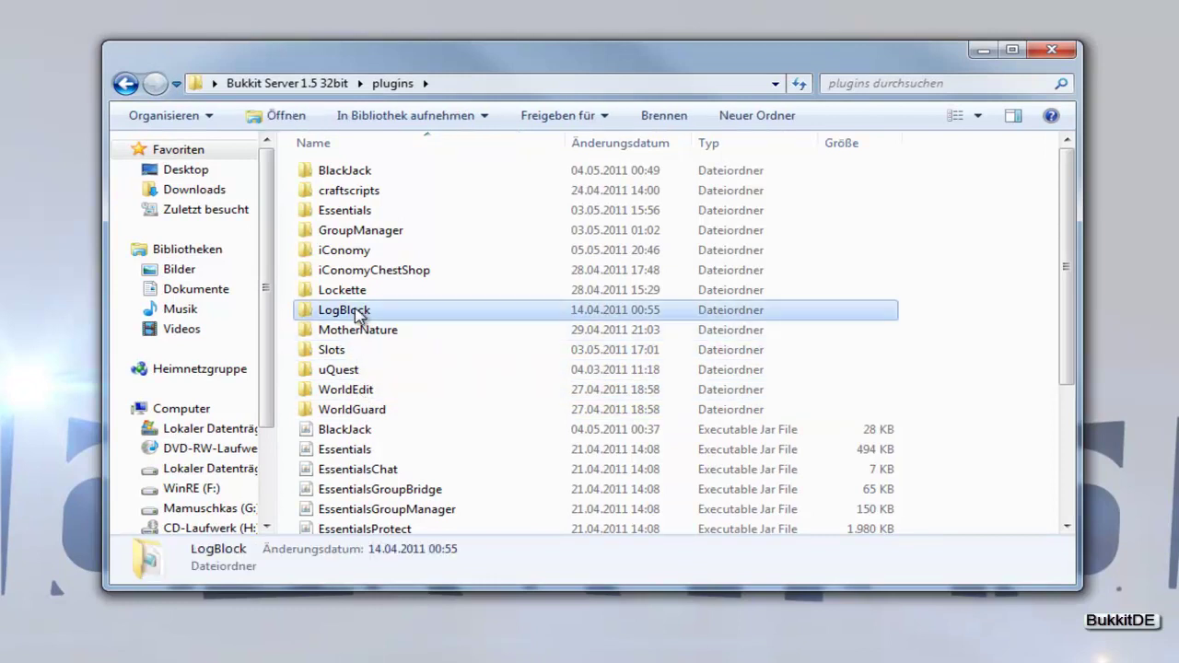
double_click(358, 311)
right_click(351, 175)
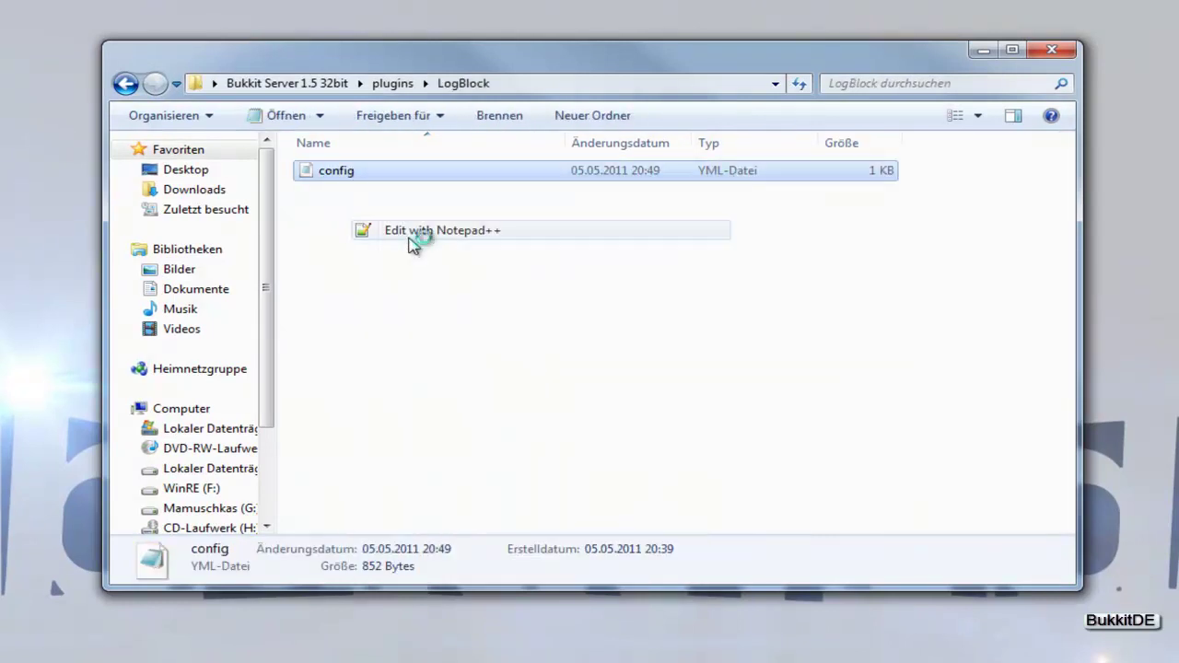
left_click(409, 237)
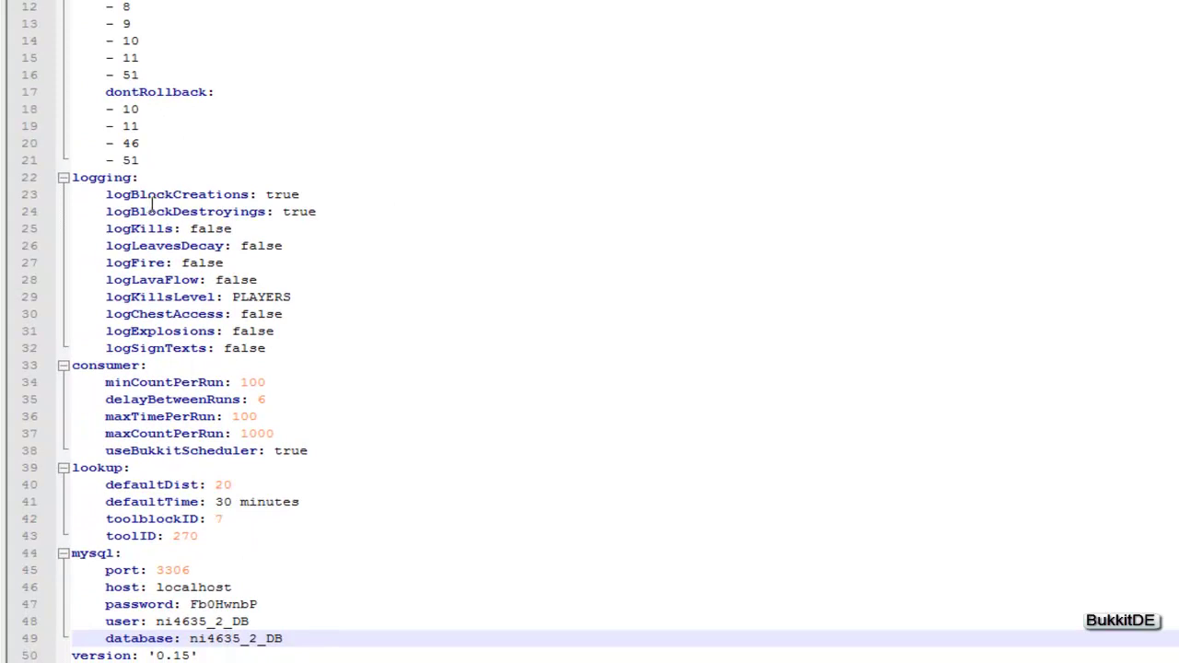
left_click(107, 194)
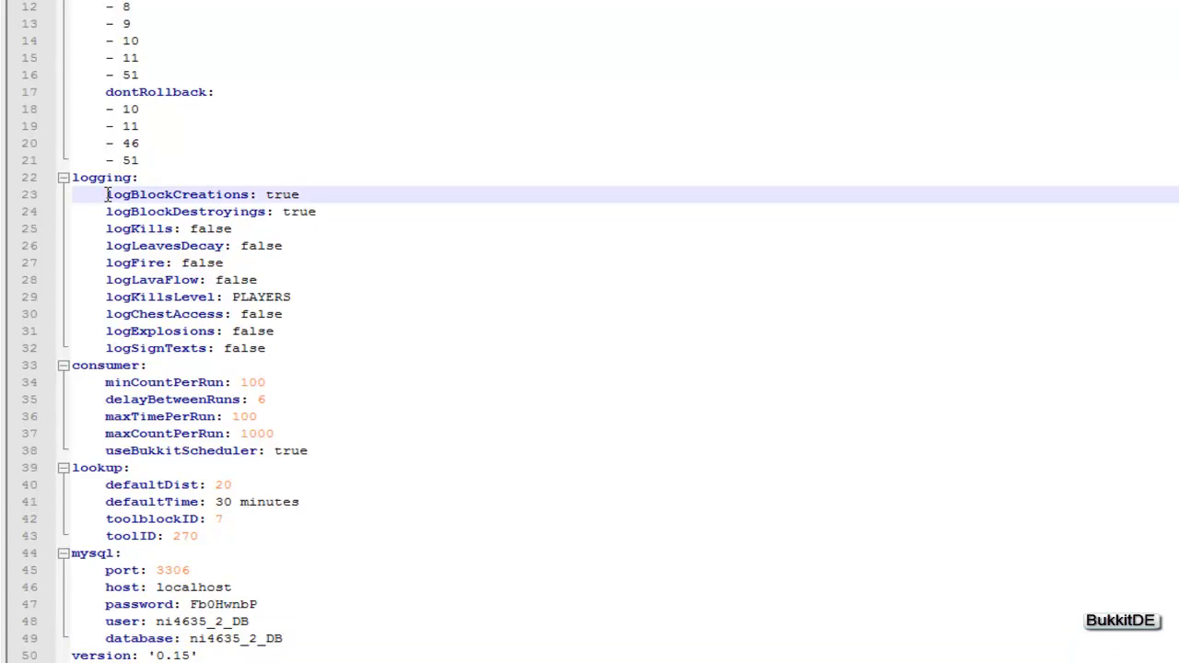
left_click_drag(107, 195, 250, 197)
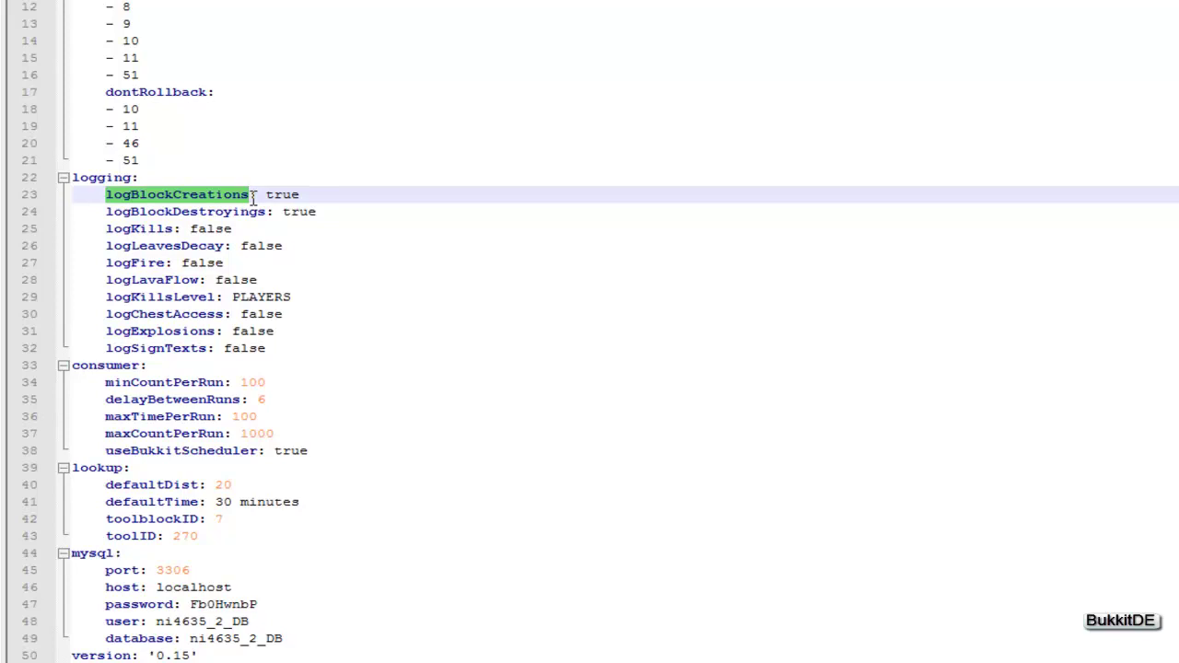
double_click(297, 195)
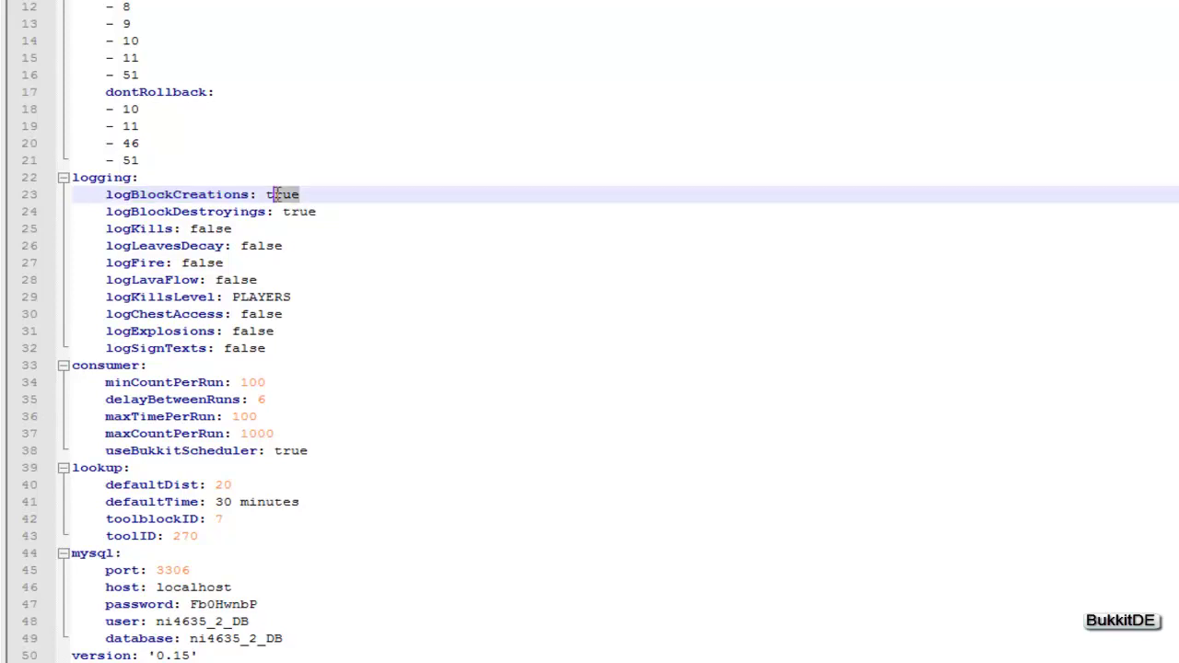
left_click(330, 202)
left_click_drag(321, 212, 283, 212)
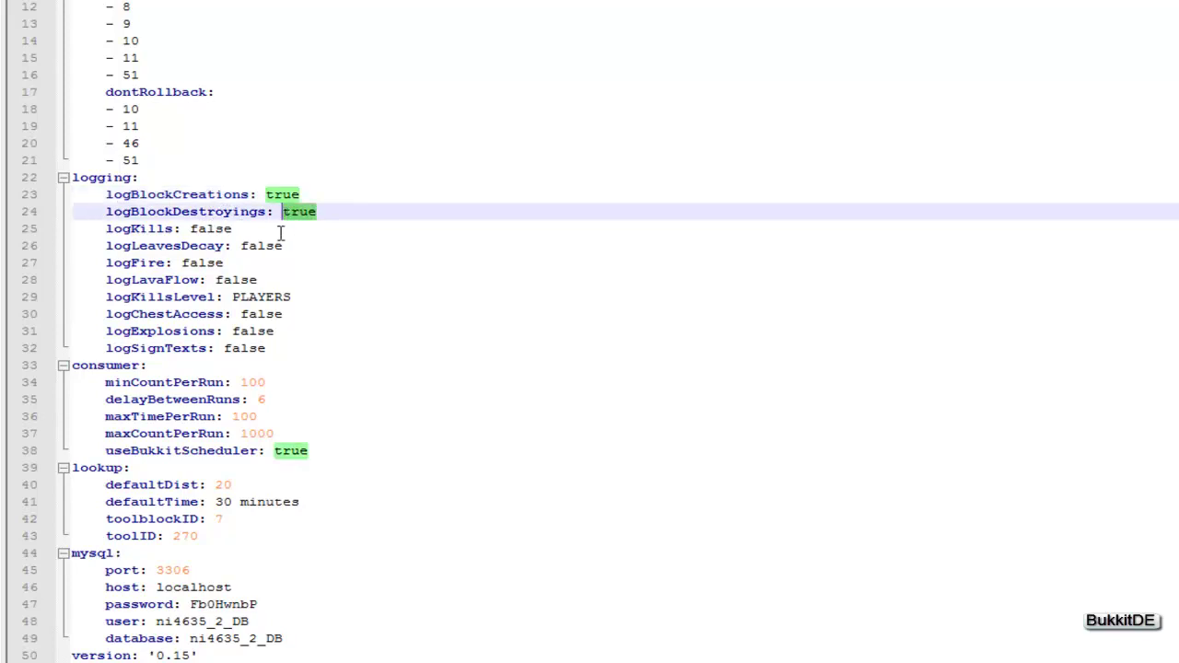
left_click(251, 229)
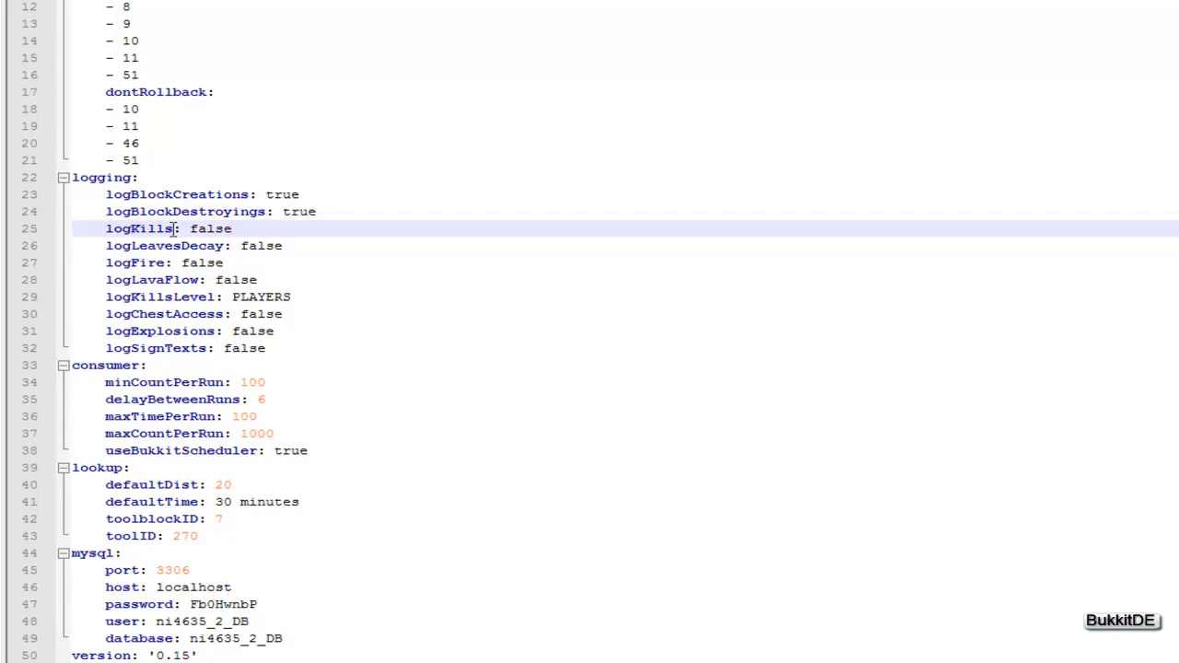
left_click_drag(175, 229, 105, 230)
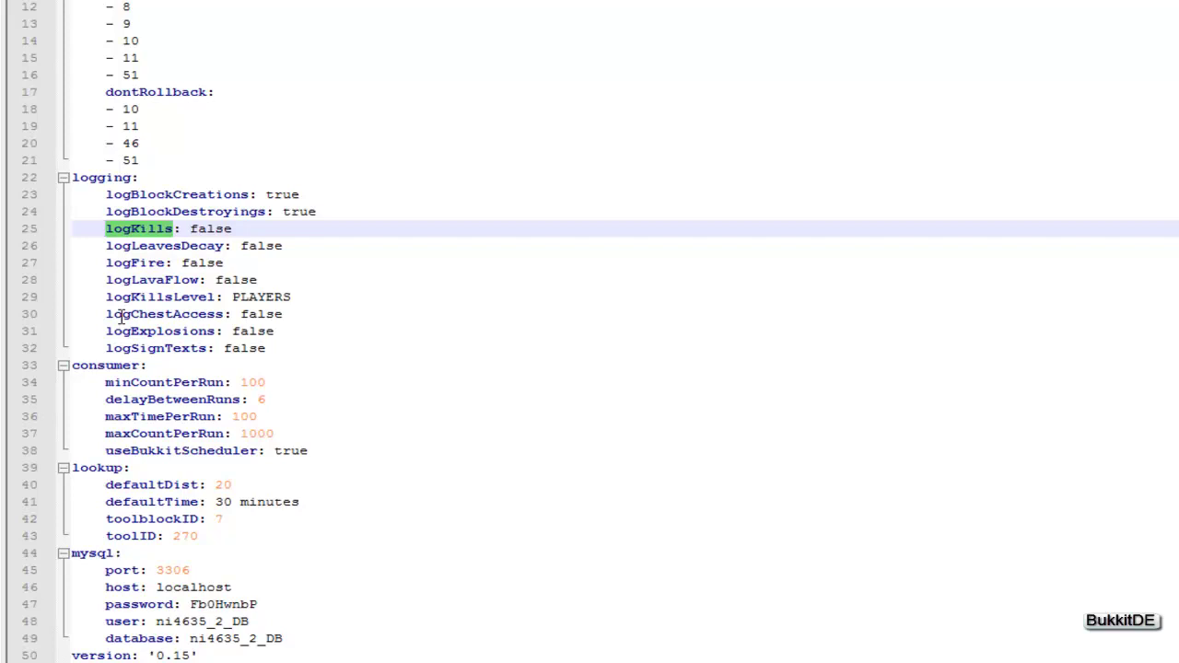
left_click_drag(109, 354, 207, 357)
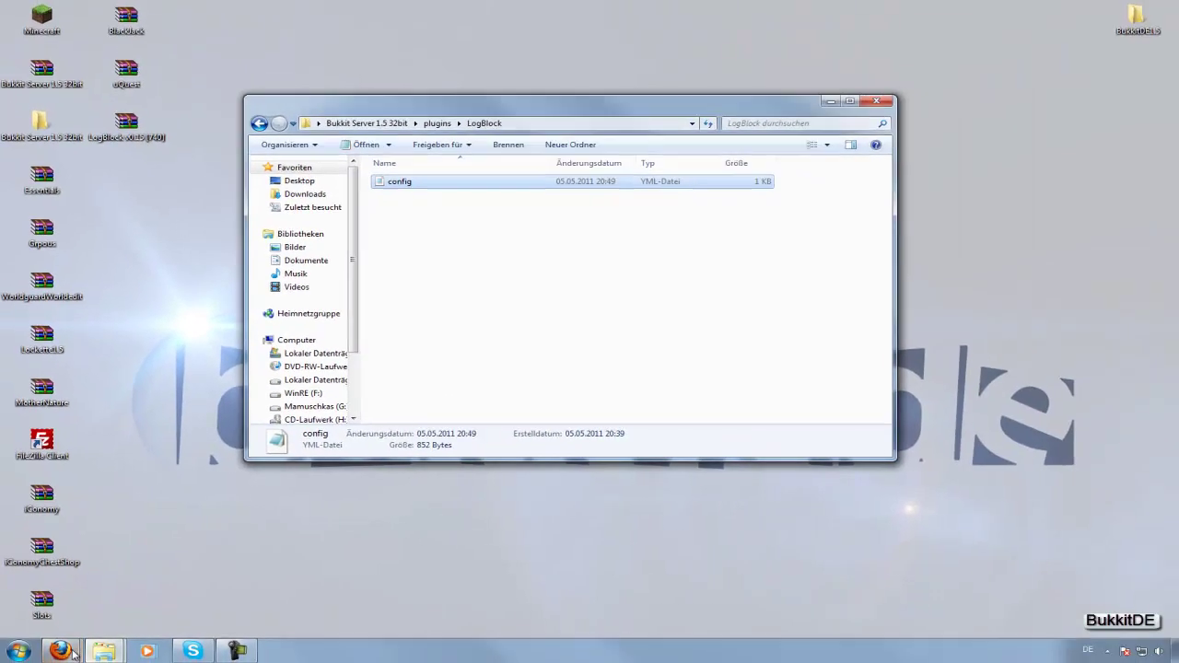
Return to Firefox and switch to the [INFO/ADMIN] LogBlock v0.15 forum thread.
mouse_move(71, 650)
left_click(80, 608)
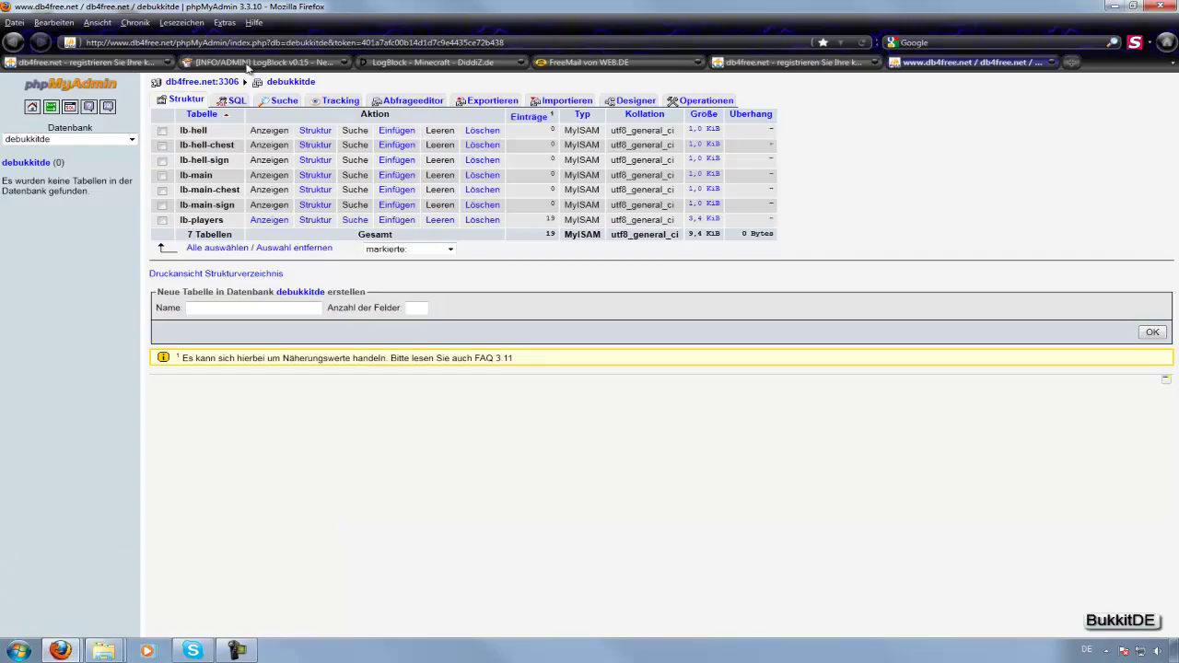
left_click(247, 62)
scroll(221, 142, "up", 3)
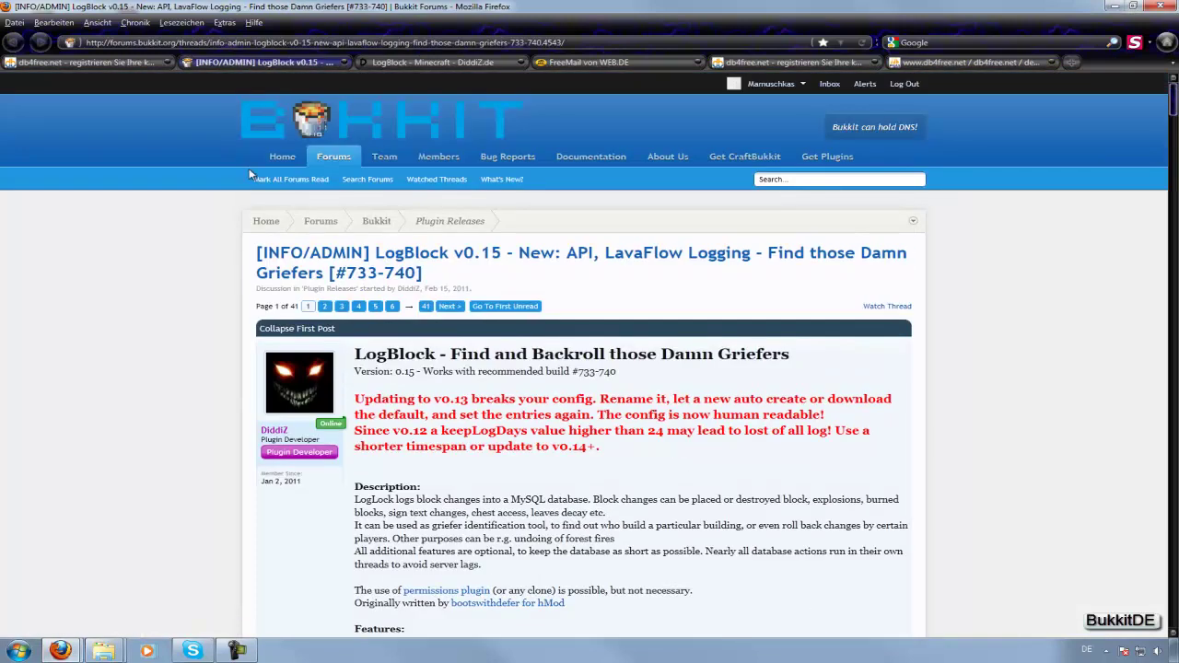